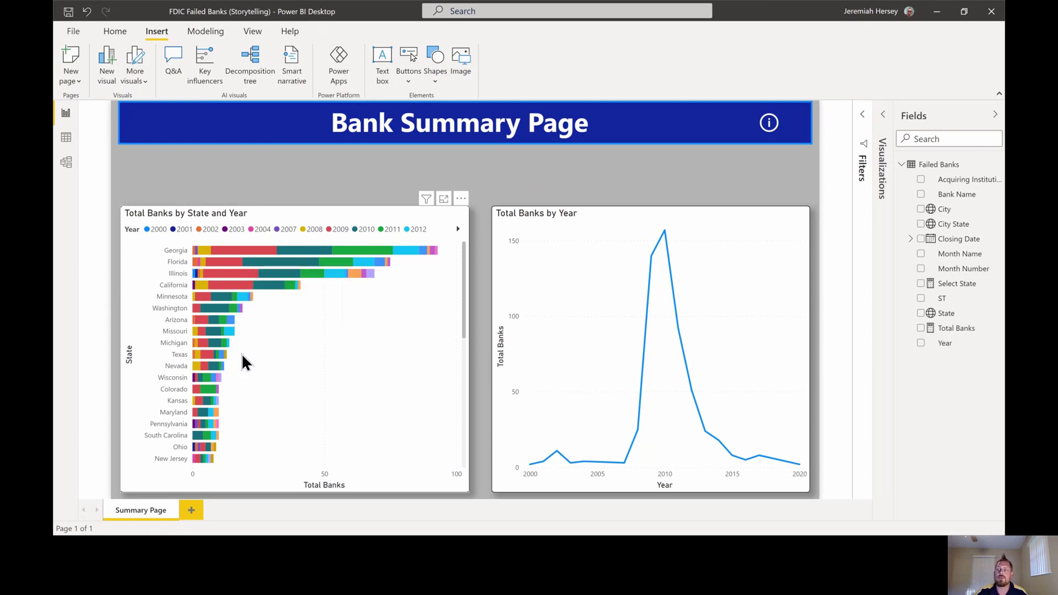
# Show the Total Banks by State and Year chart's data as a table, then return to the report.
pyautogui.rightClick(244, 271)
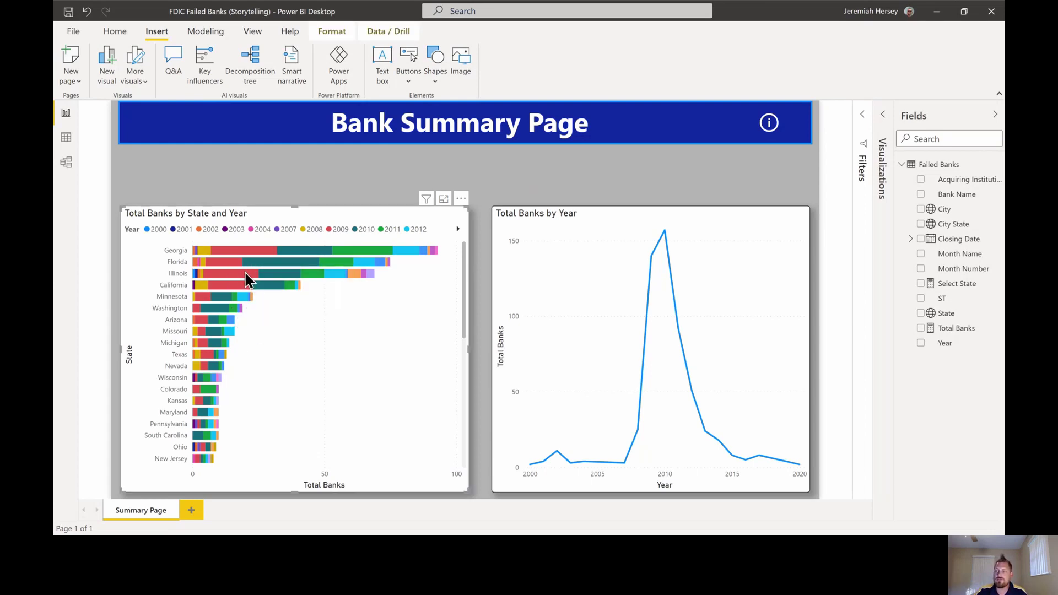
pyautogui.click(296, 277)
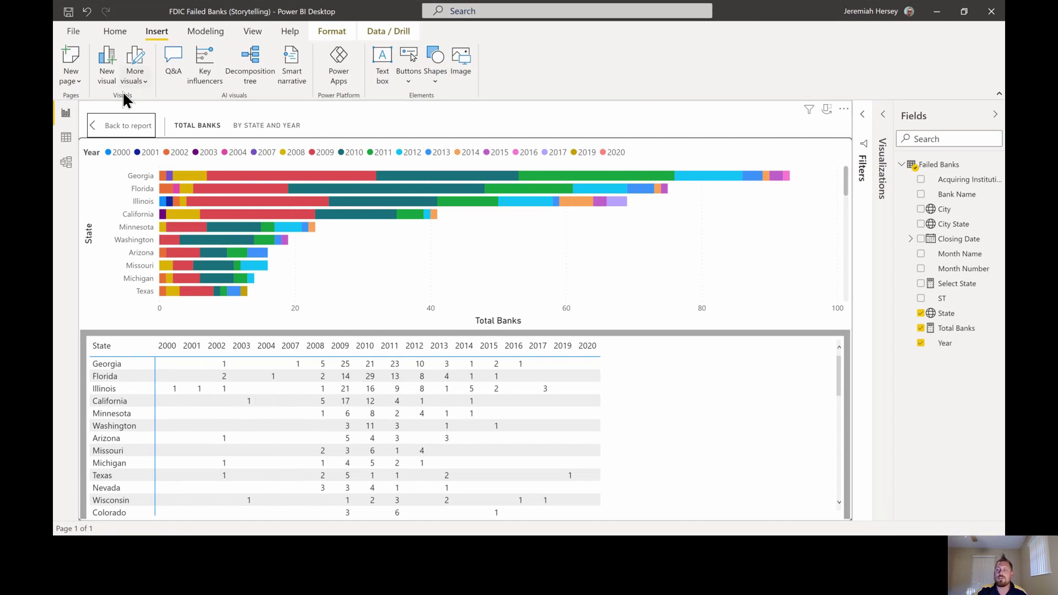
pyautogui.click(137, 133)
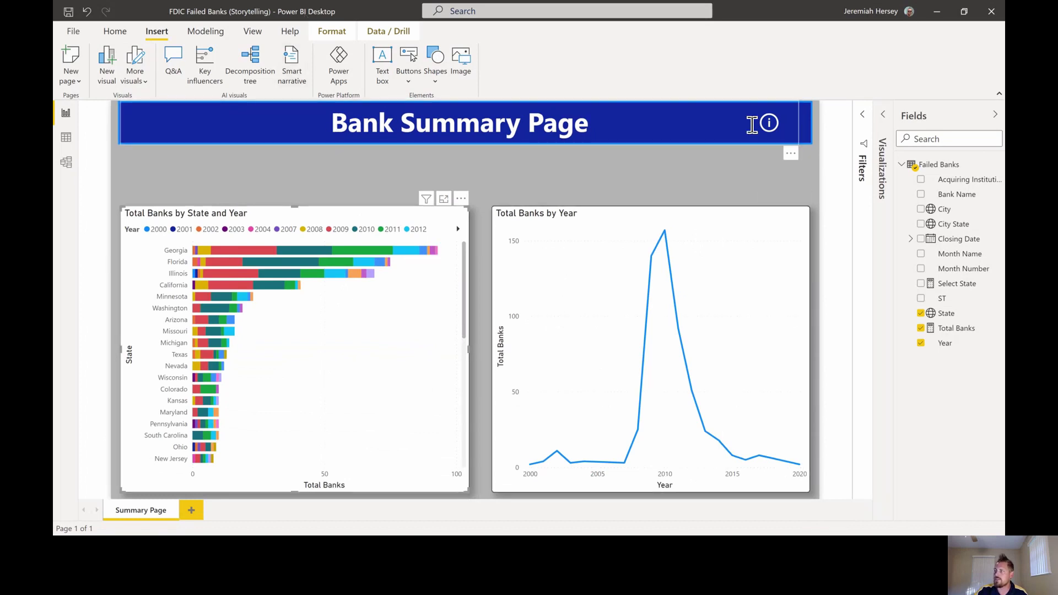
# Add an empty table visual to the summary page, enlarge it and place it between the two charts.
pyautogui.click(668, 173)
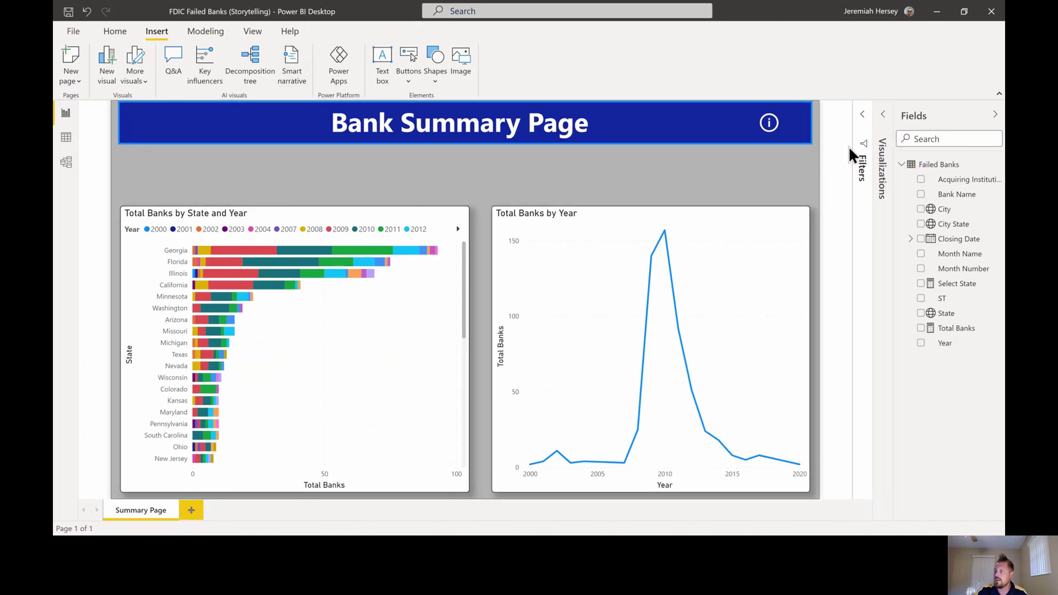
pyautogui.click(884, 116)
pyautogui.click(824, 197)
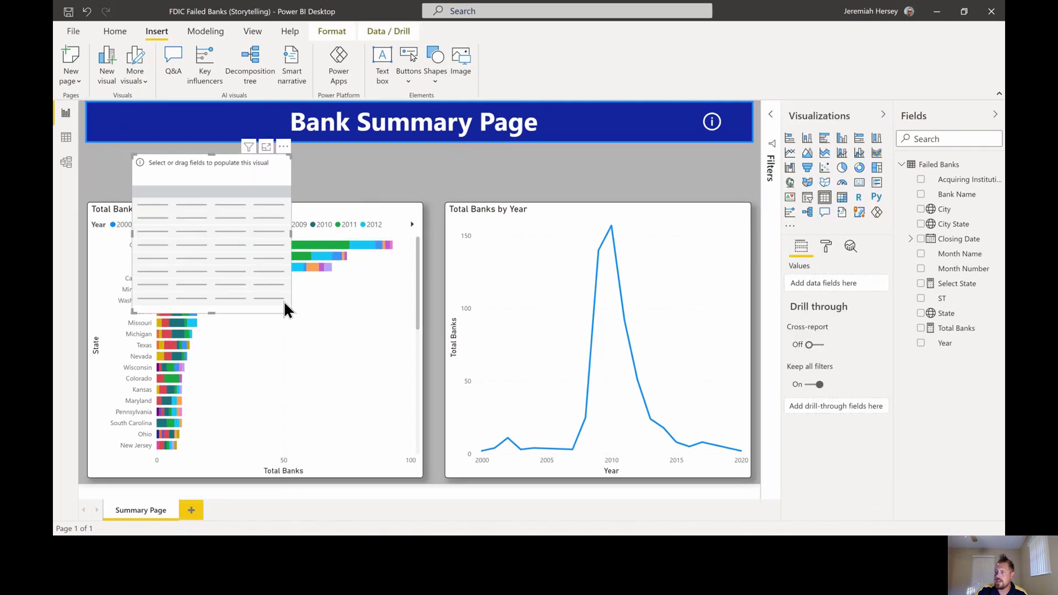
pyautogui.moveTo(288, 312); pyautogui.dragTo(403, 423)
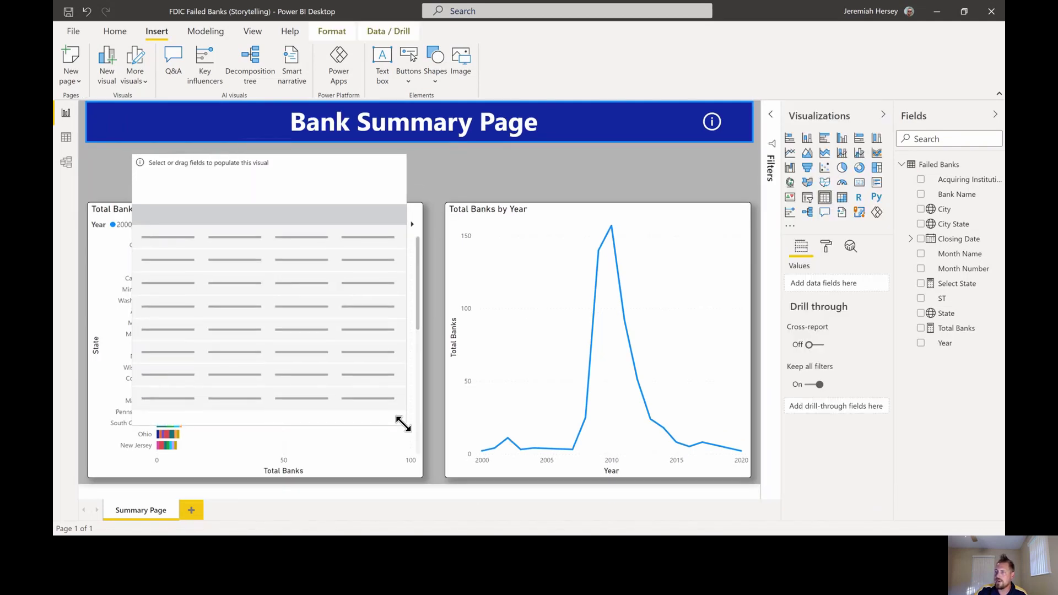
pyautogui.moveTo(312, 191); pyautogui.dragTo(457, 260)
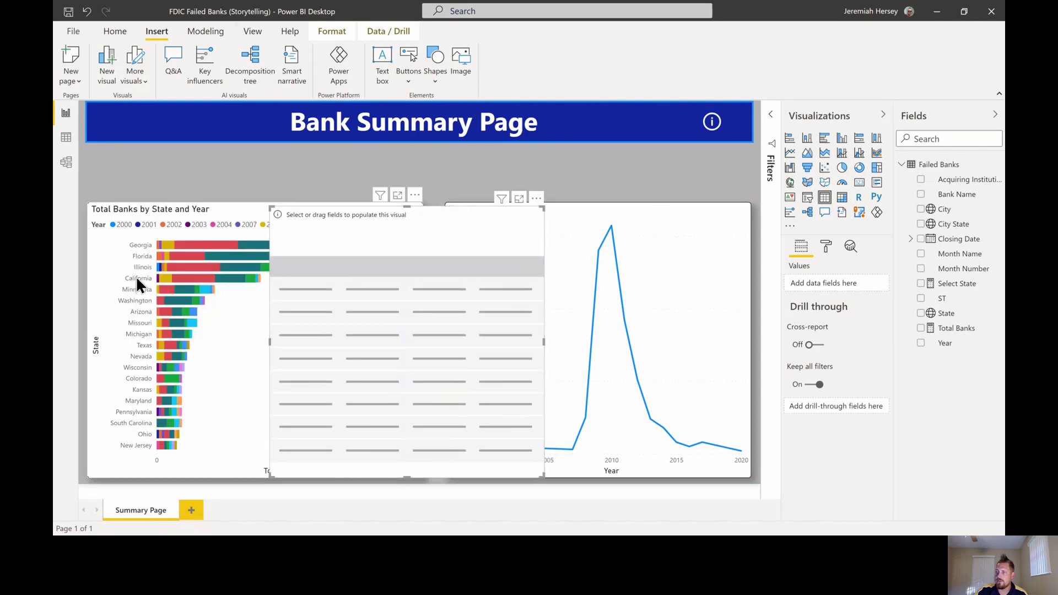
# Populate the table with the Bank Name, Total Banks, Year and State fields.
pyautogui.moveTo(927, 334); pyautogui.dragTo(920, 333)
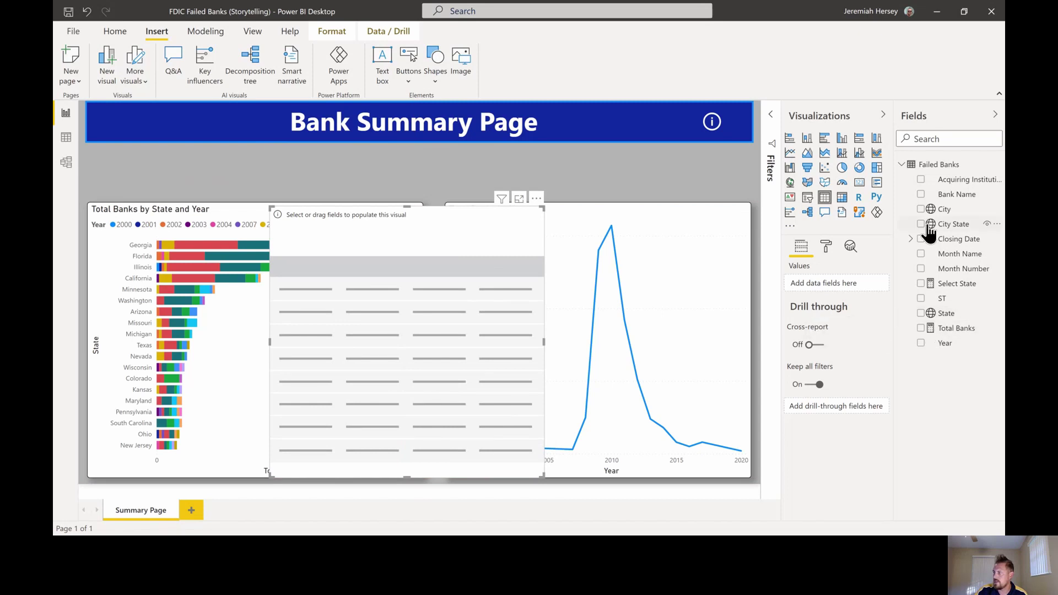
pyautogui.click(921, 194)
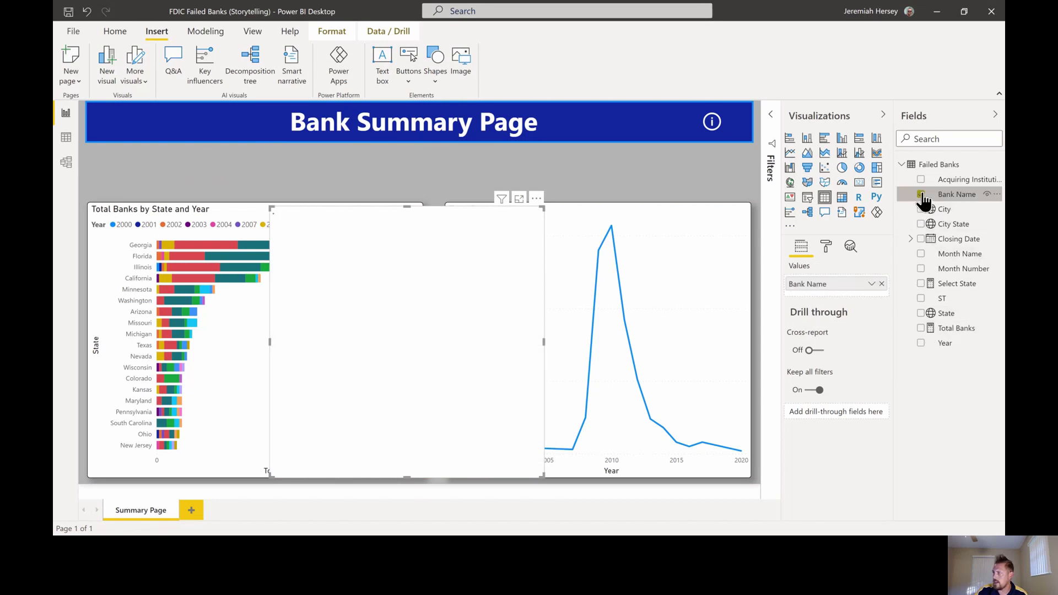
pyautogui.click(921, 329)
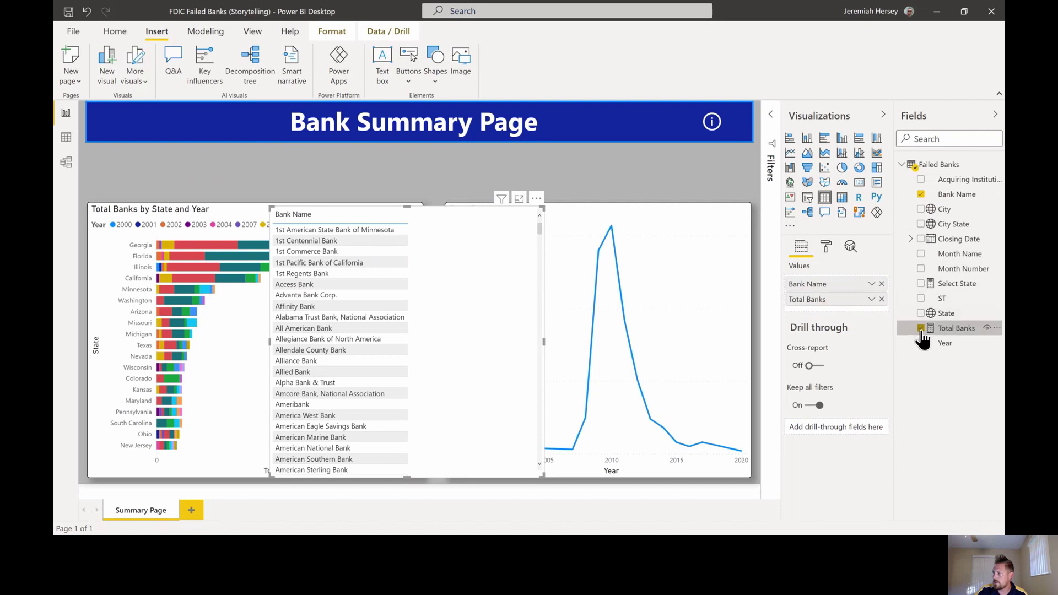
pyautogui.click(921, 343)
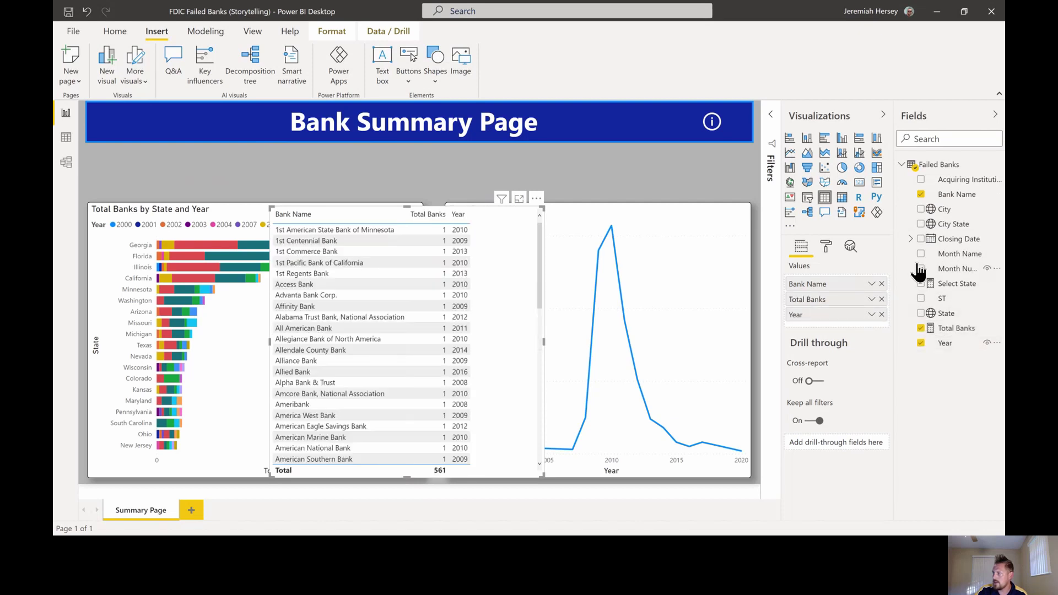
pyautogui.click(920, 313)
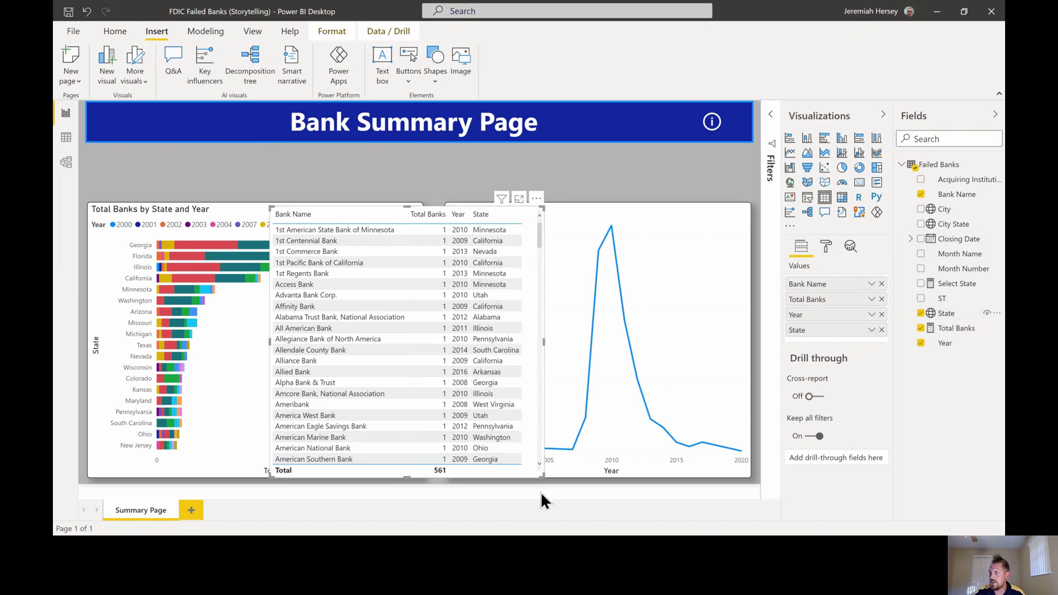
# Move the table over the Total Banks by State and Year chart and widen it to cover the chart.
pyautogui.click(424, 215)
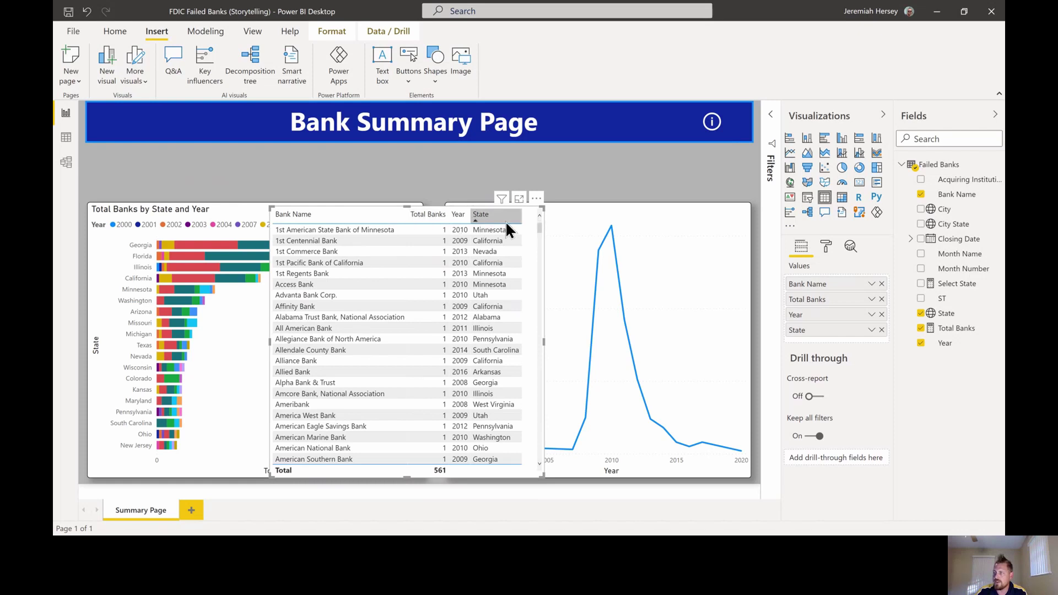
pyautogui.moveTo(543, 221); pyautogui.dragTo(360, 218)
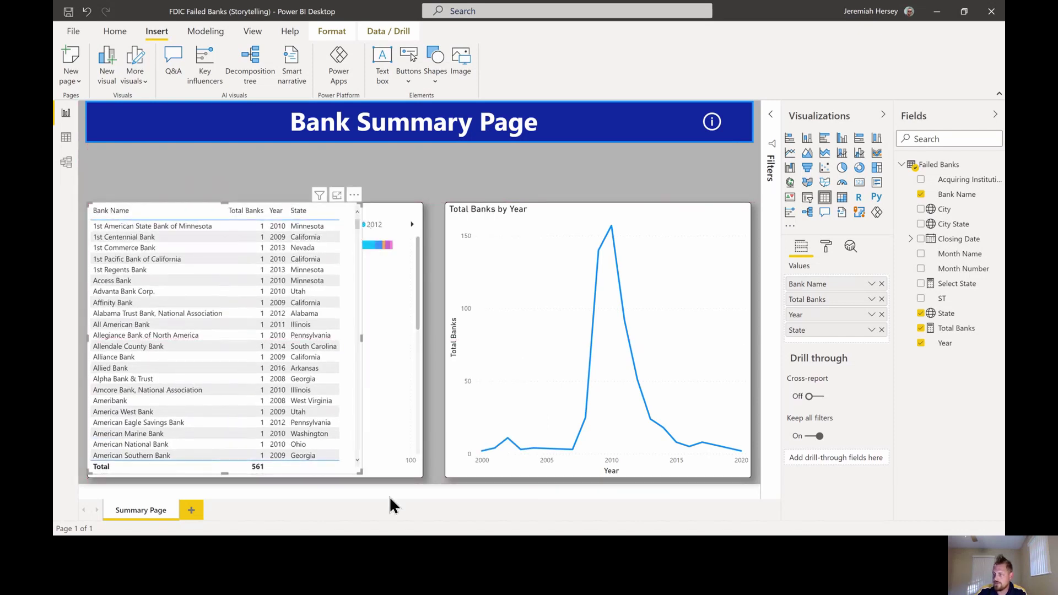
pyautogui.moveTo(361, 474); pyautogui.dragTo(421, 468)
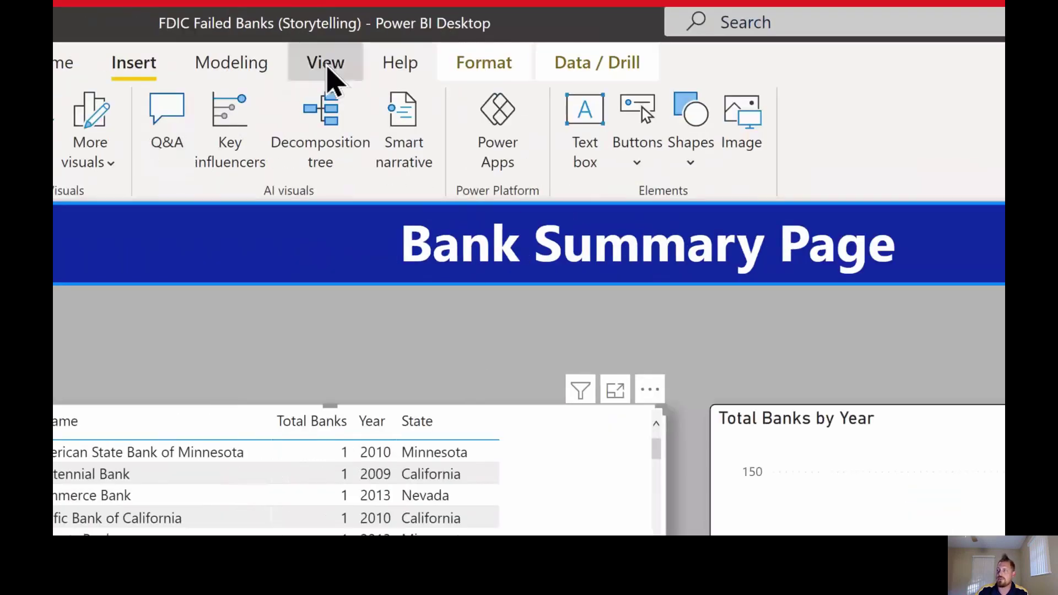
# Display the Bookmarks and Selection panes and collapse the Visualizations and Fields panes to free up space.
pyautogui.click(252, 31)
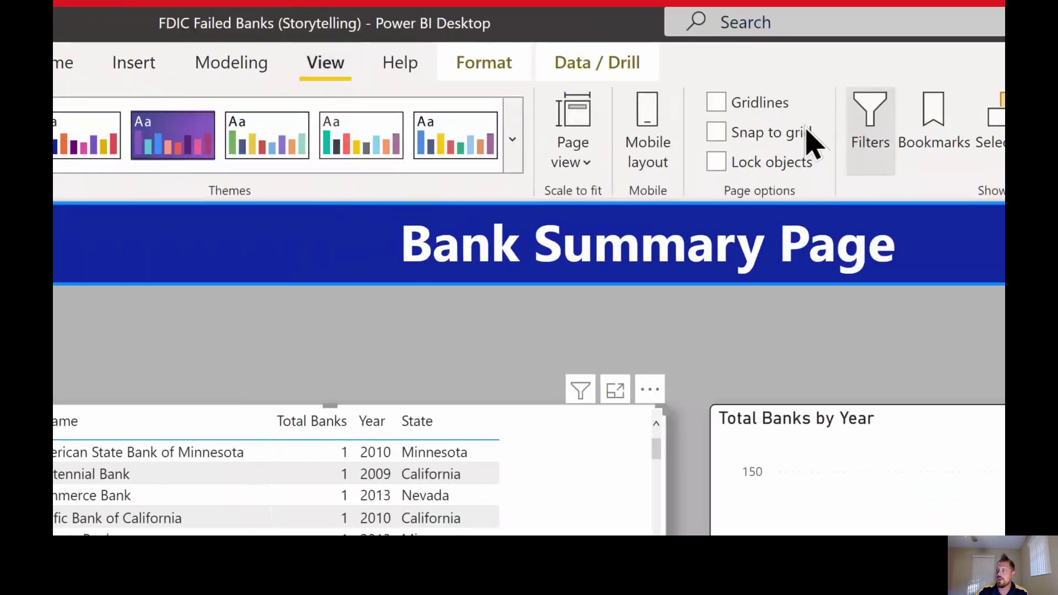
pyautogui.click(558, 142)
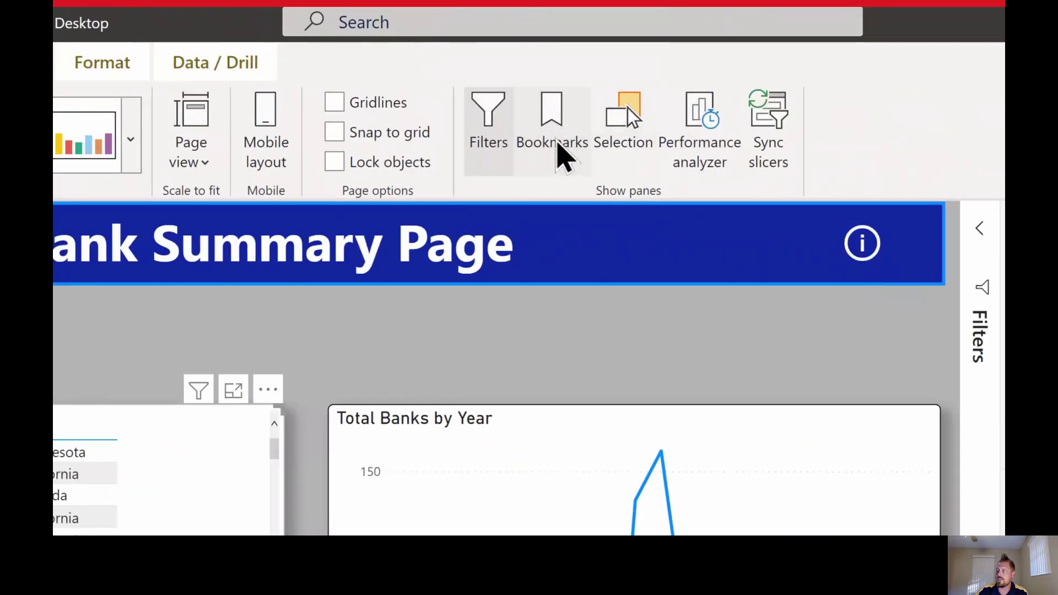
pyautogui.click(628, 143)
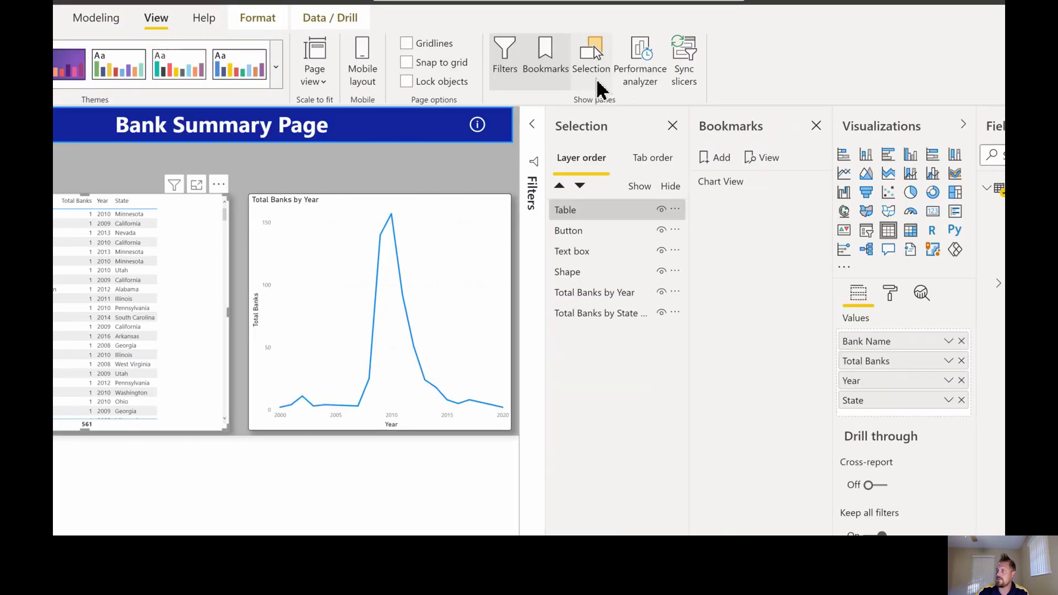
pyautogui.click(963, 124)
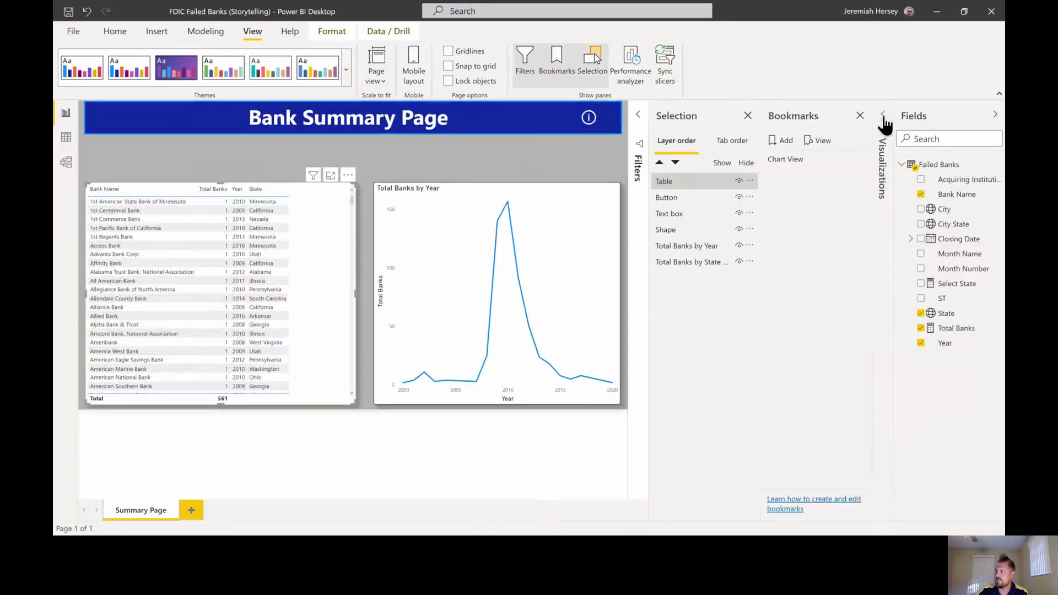
pyautogui.click(994, 116)
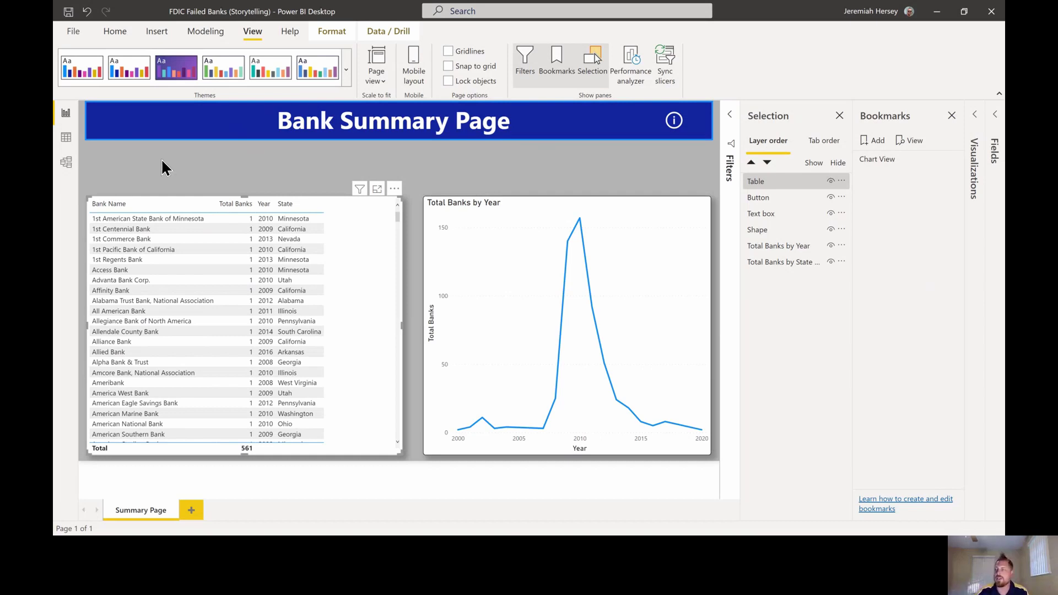
# Insert a blank button and place it in the grey area above the table.
pyautogui.click(165, 31)
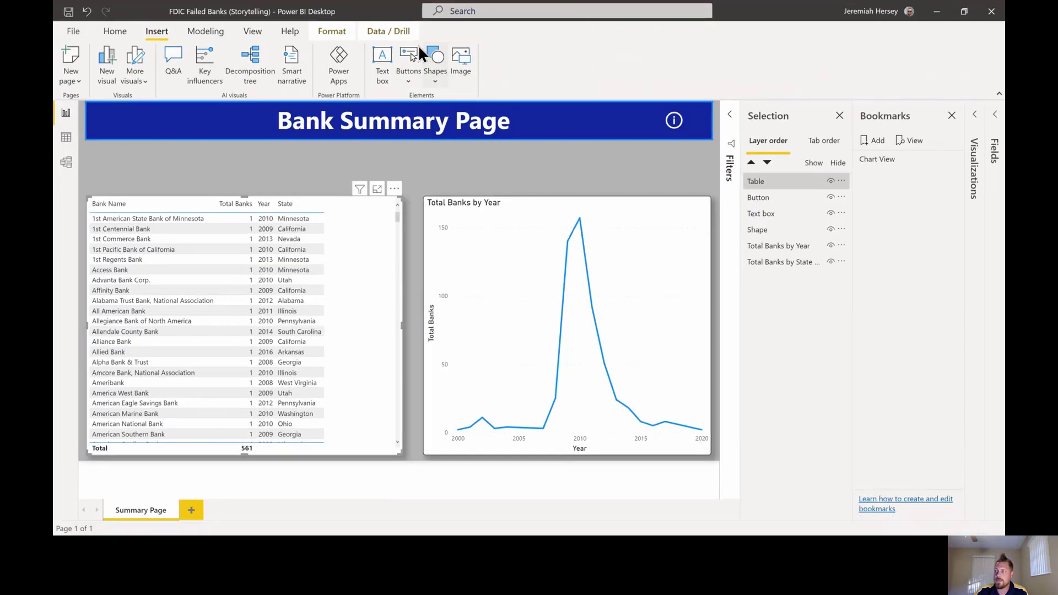
pyautogui.click(431, 161)
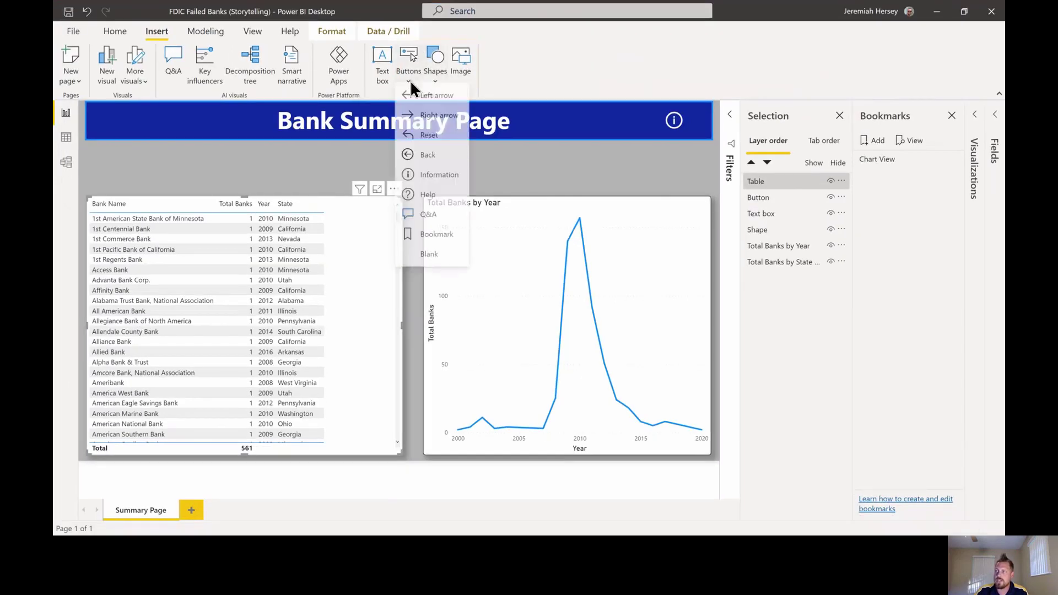
pyautogui.click(430, 260)
pyautogui.moveTo(124, 113); pyautogui.dragTo(300, 182)
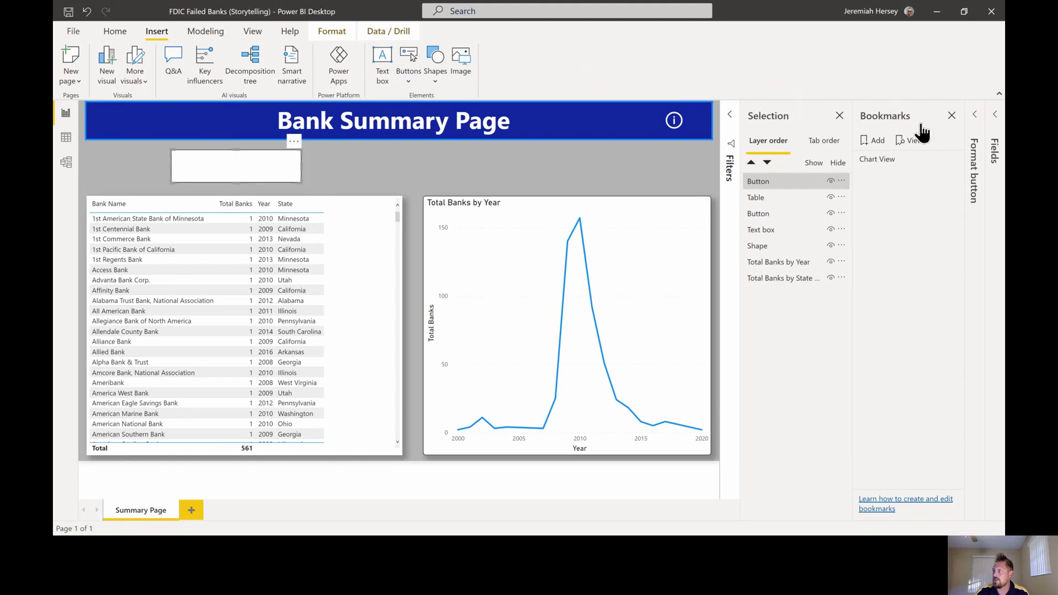
# Turn on the new button's text and set it to "Click for table view".
pyautogui.click(974, 116)
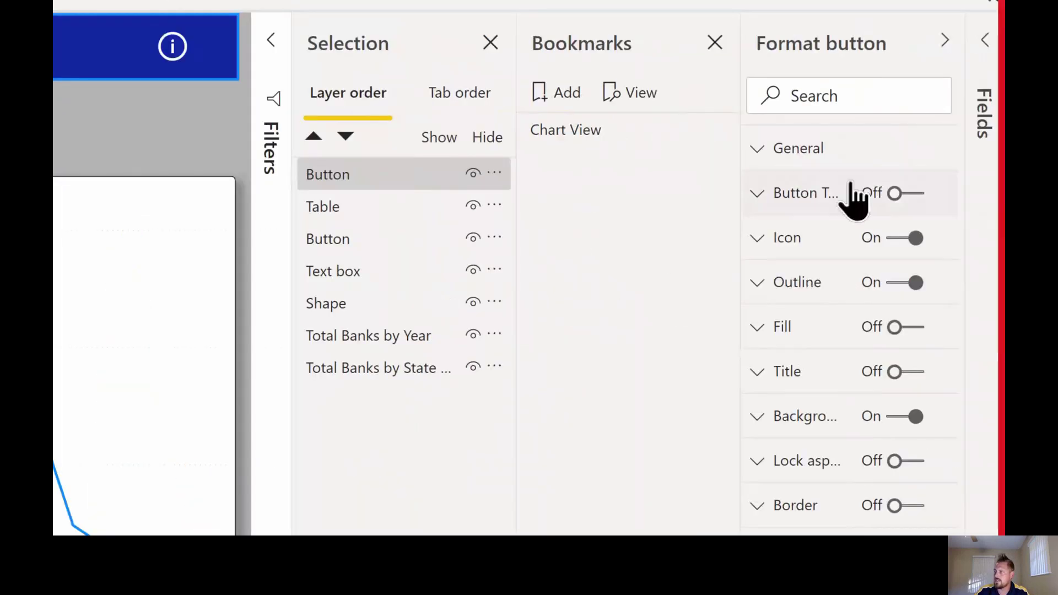
pyautogui.click(882, 191)
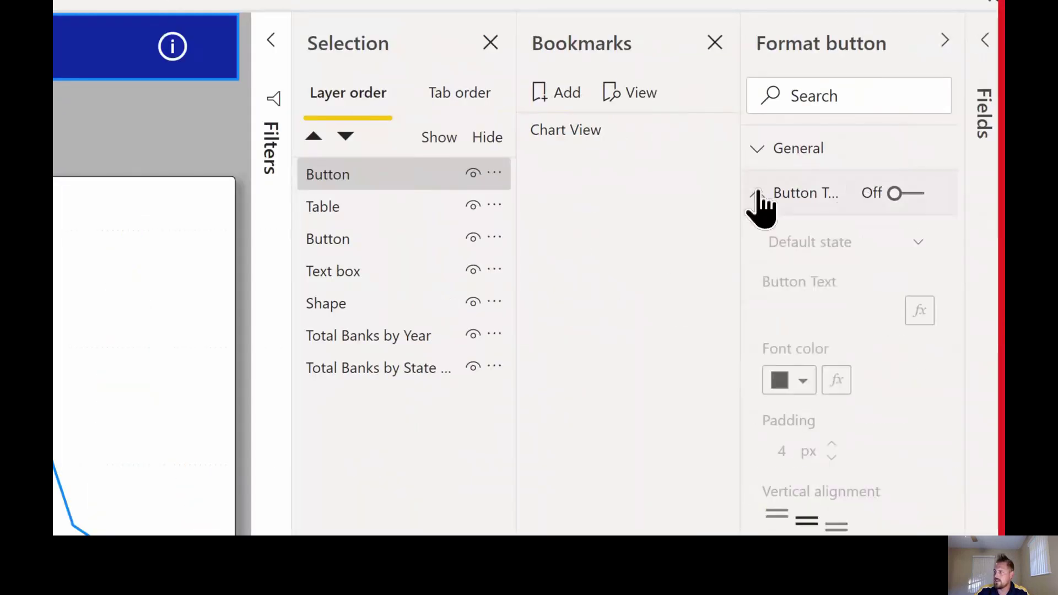
pyautogui.click(907, 194)
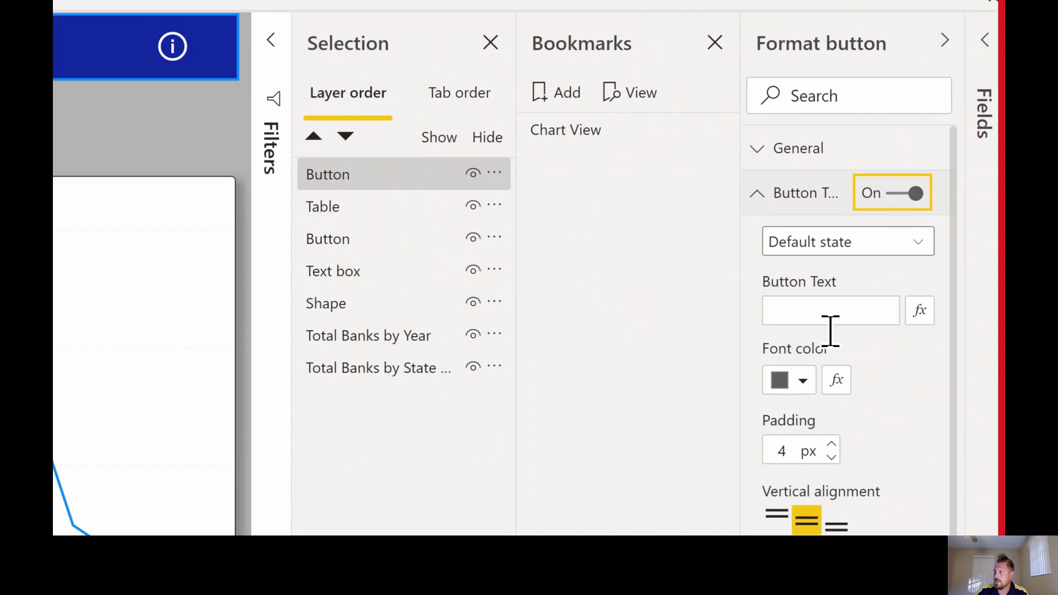
pyautogui.click(782, 314)
pyautogui.write('Click for ')
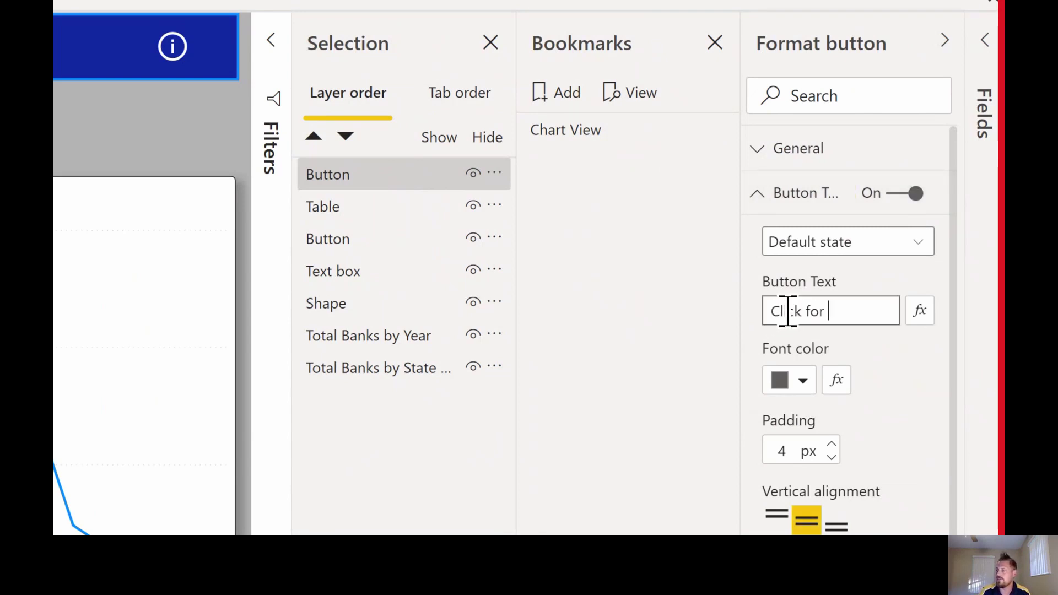
pyautogui.write('table view')
pyautogui.click(664, 347)
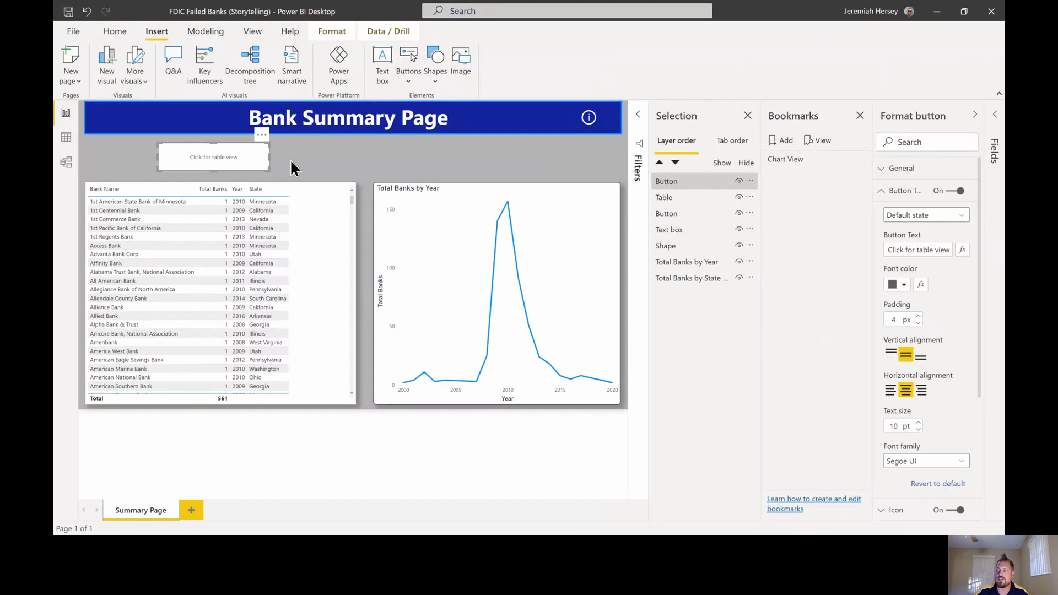
pyautogui.click(292, 166)
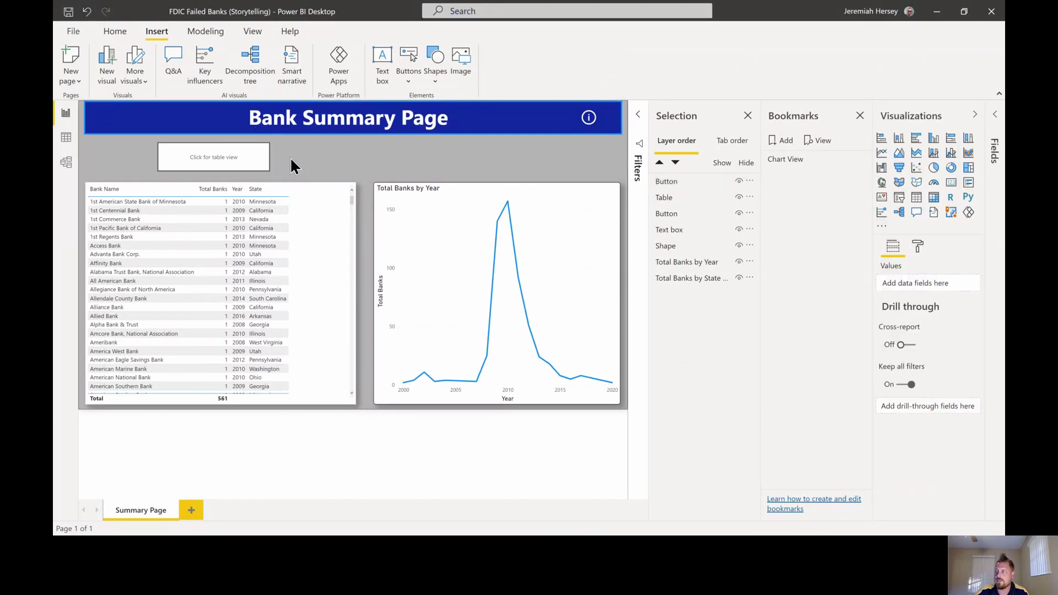
# Insert a second blank button and place it beside the "Click for table view" button.
pyautogui.click(411, 77)
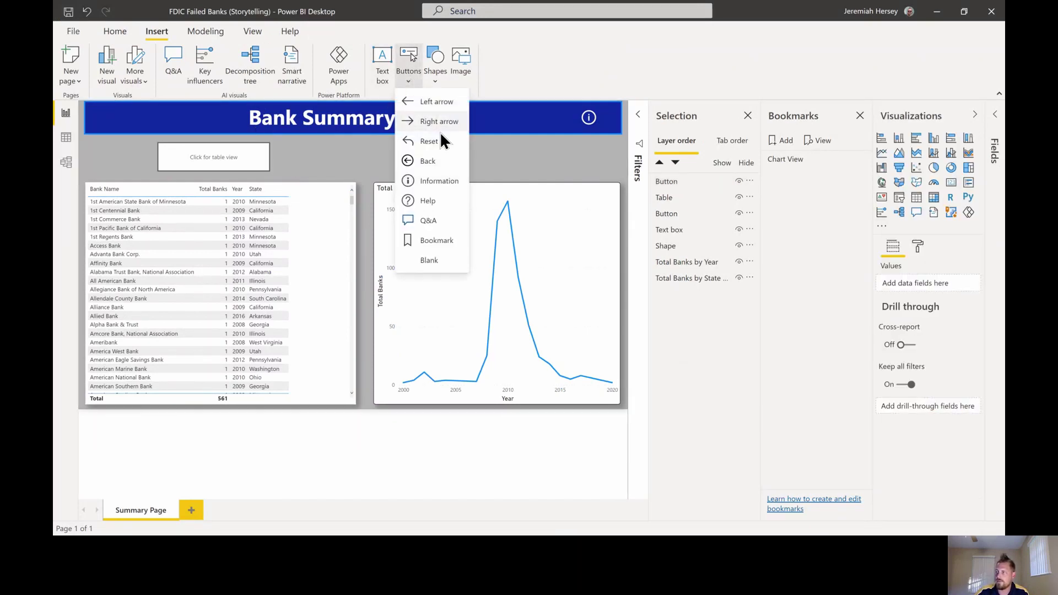
pyautogui.click(438, 259)
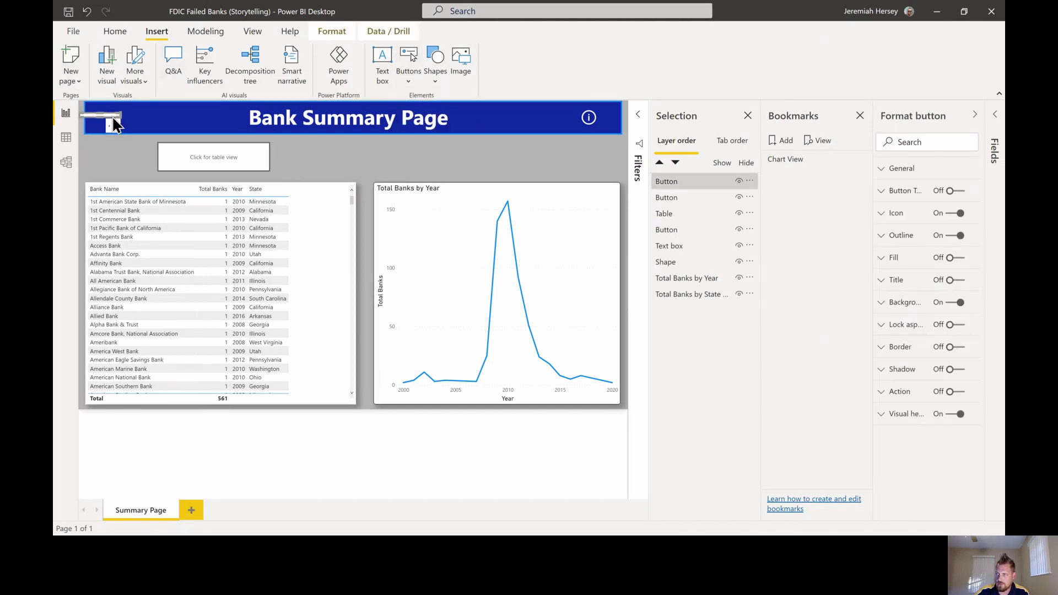
pyautogui.moveTo(113, 114); pyautogui.dragTo(401, 167)
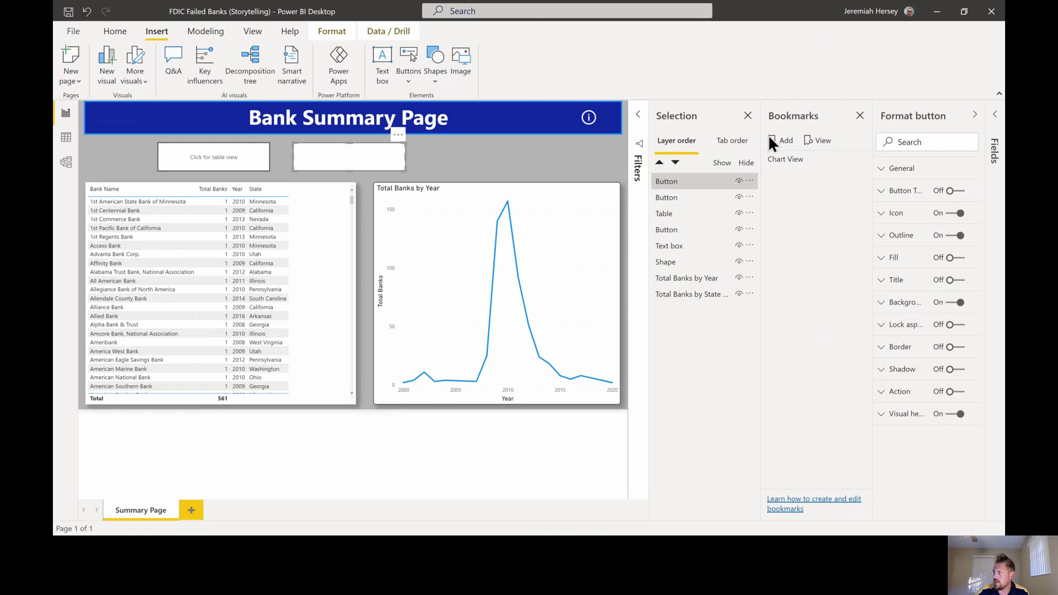
# Turn on the second button's text and set it to "Click for chart view".
pyautogui.click(896, 191)
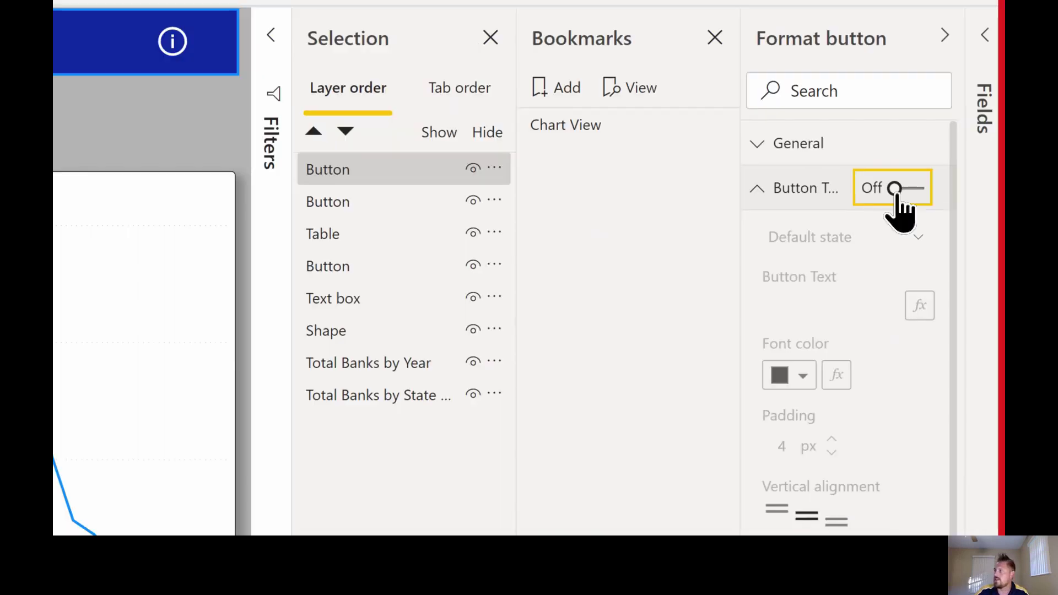
pyautogui.click(951, 191)
pyautogui.click(926, 249)
pyautogui.write('C')
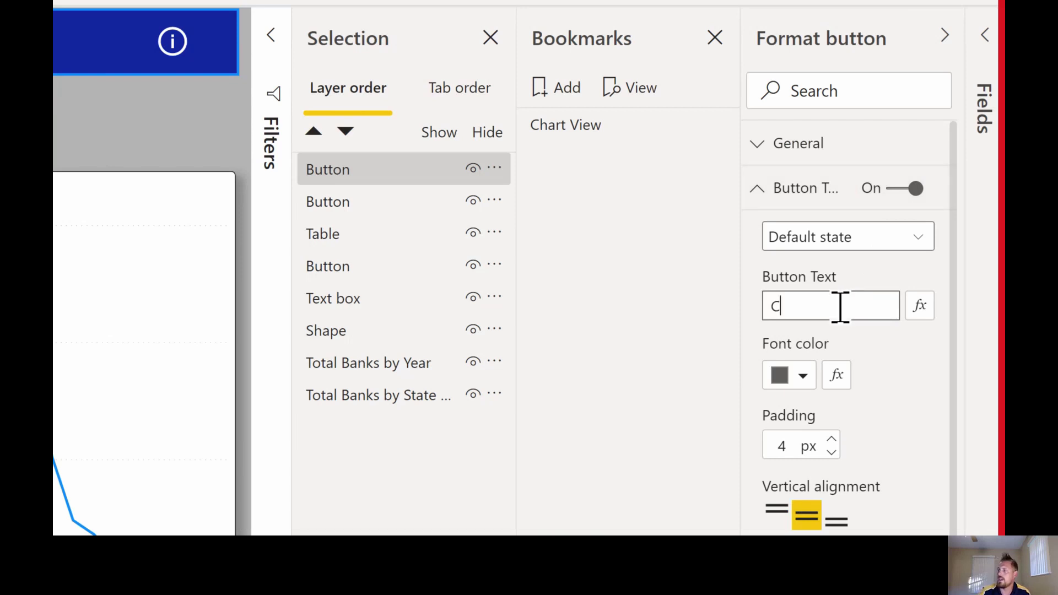
pyautogui.write('lick for ')
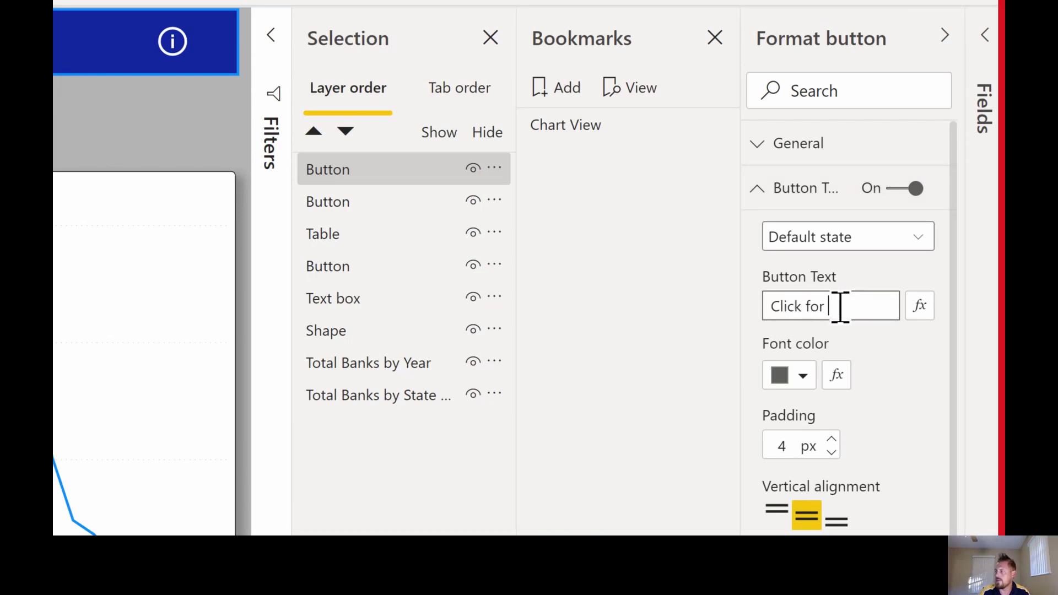
pyautogui.write('chart view')
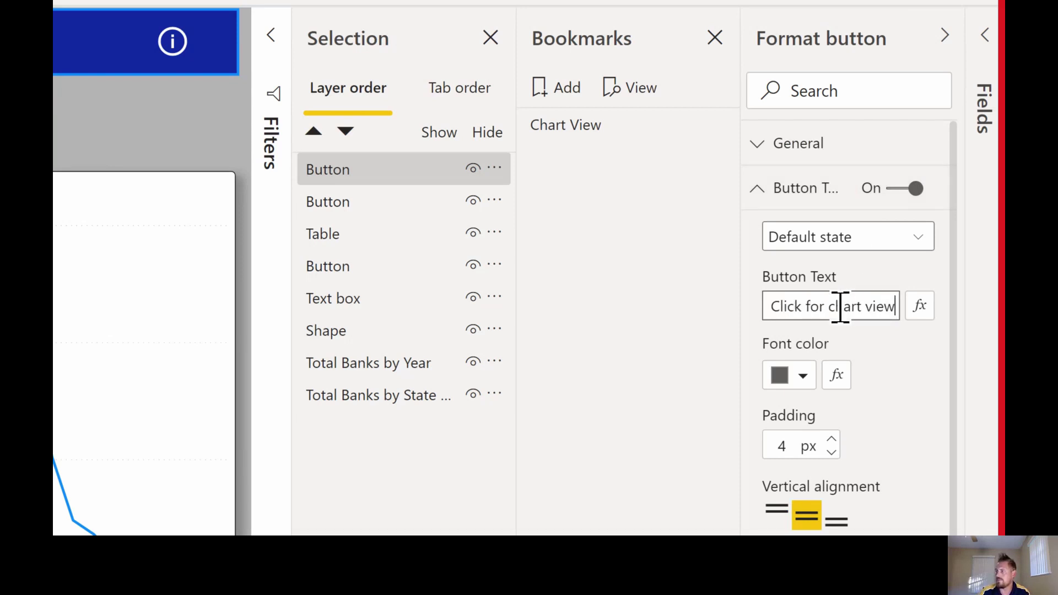
pyautogui.click(583, 264)
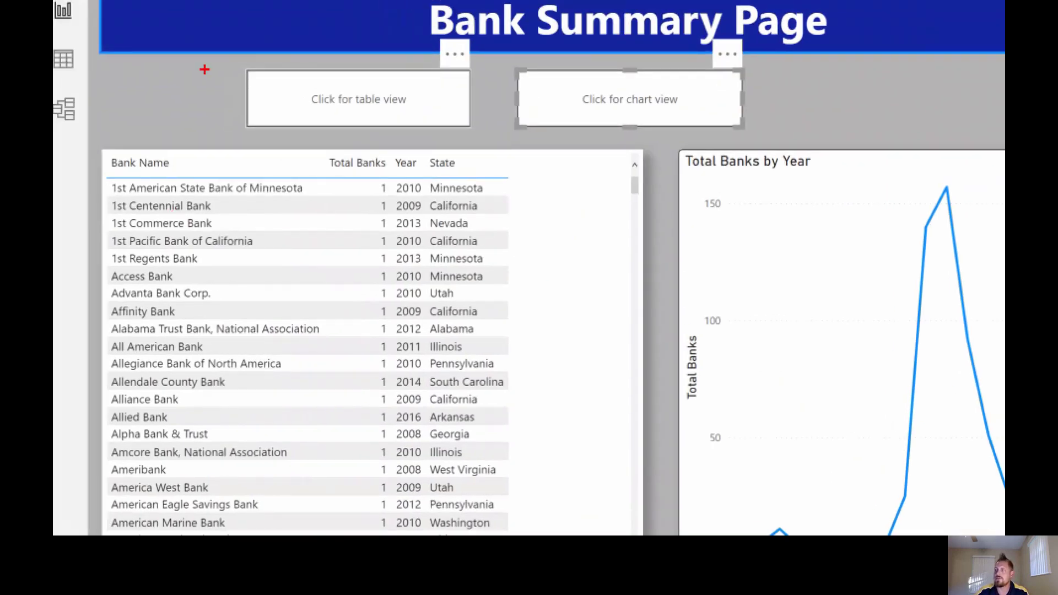
pyautogui.moveTo(210, 53)
pyautogui.mouseDown()
pyautogui.moveTo(366, 135)
pyautogui.moveTo(886, 146)
pyautogui.moveTo(796, 139)
pyautogui.mouseUp()
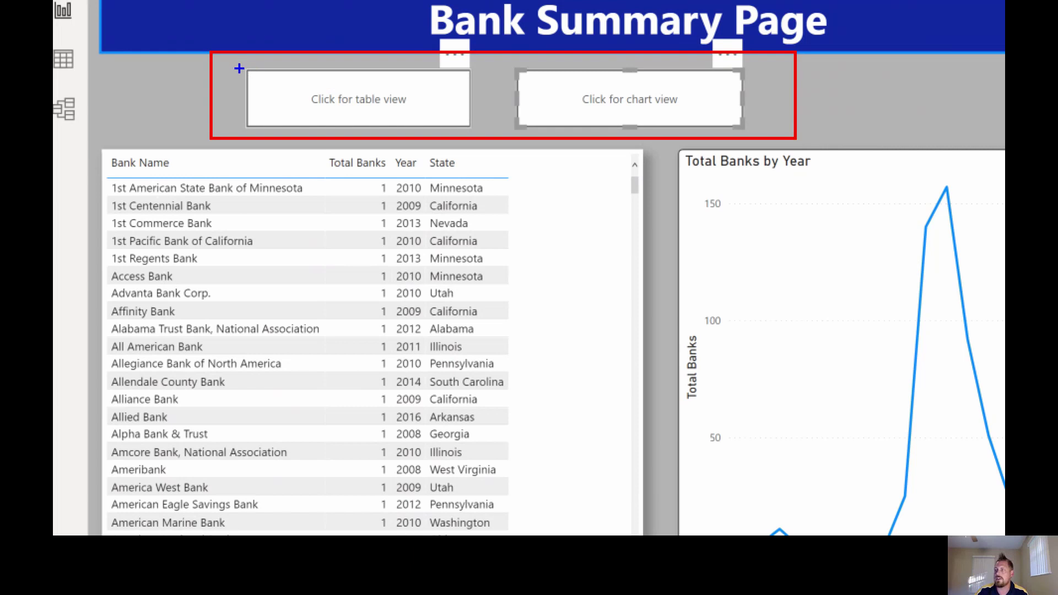
pyautogui.moveTo(242, 70); pyautogui.dragTo(472, 127)
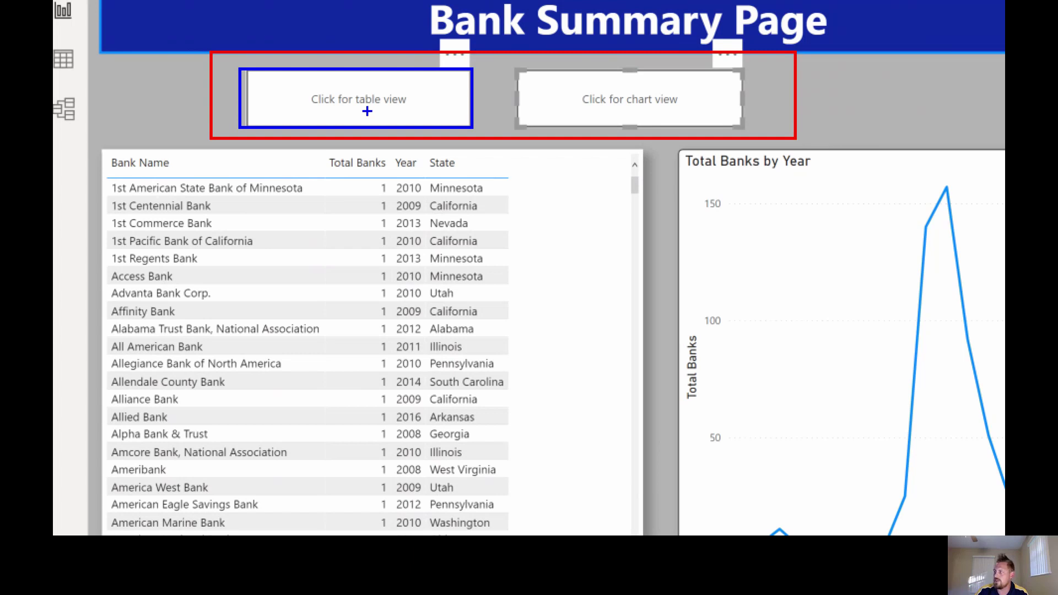
pyautogui.press('Escape')
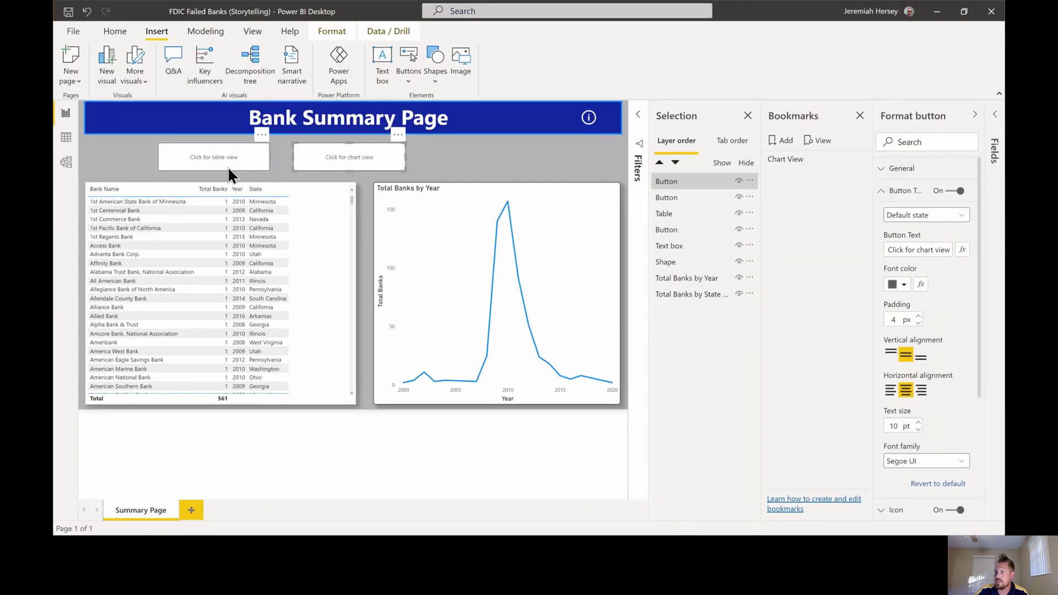
# Match the "Click for chart view" button's X position to the "Click for table view" button by setting it to 183.
pyautogui.click(250, 162)
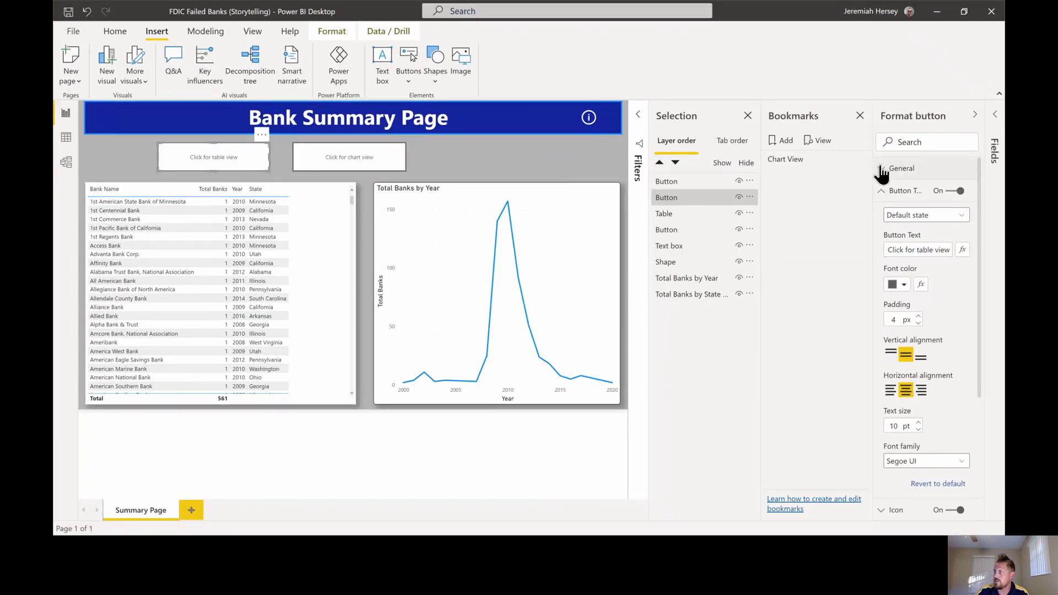
pyautogui.click(897, 170)
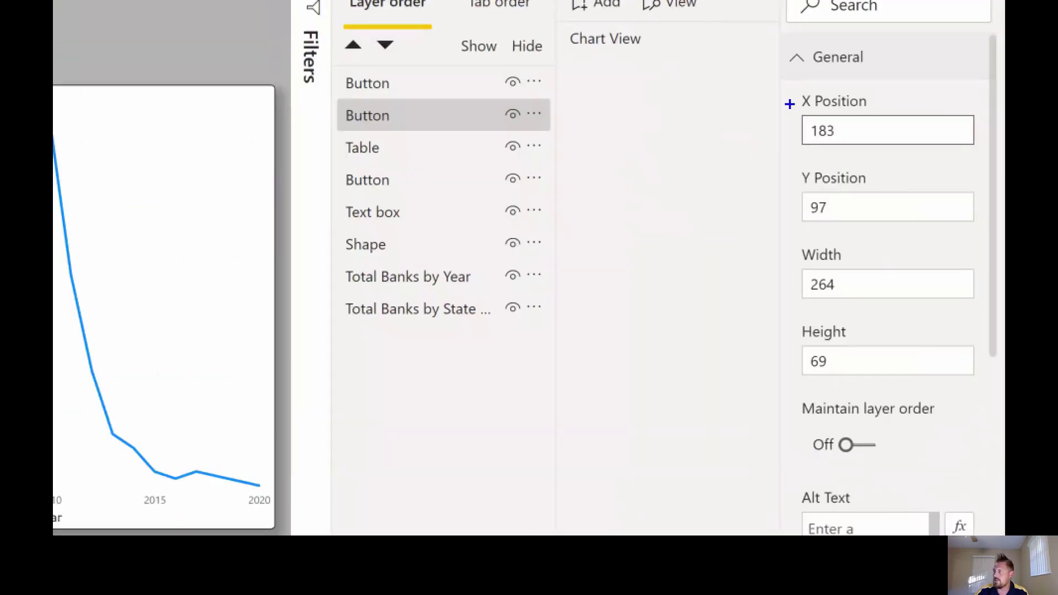
pyautogui.moveTo(787, 85)
pyautogui.mouseDown()
pyautogui.moveTo(957, 293)
pyautogui.moveTo(953, 394)
pyautogui.moveTo(984, 393)
pyautogui.mouseUp()
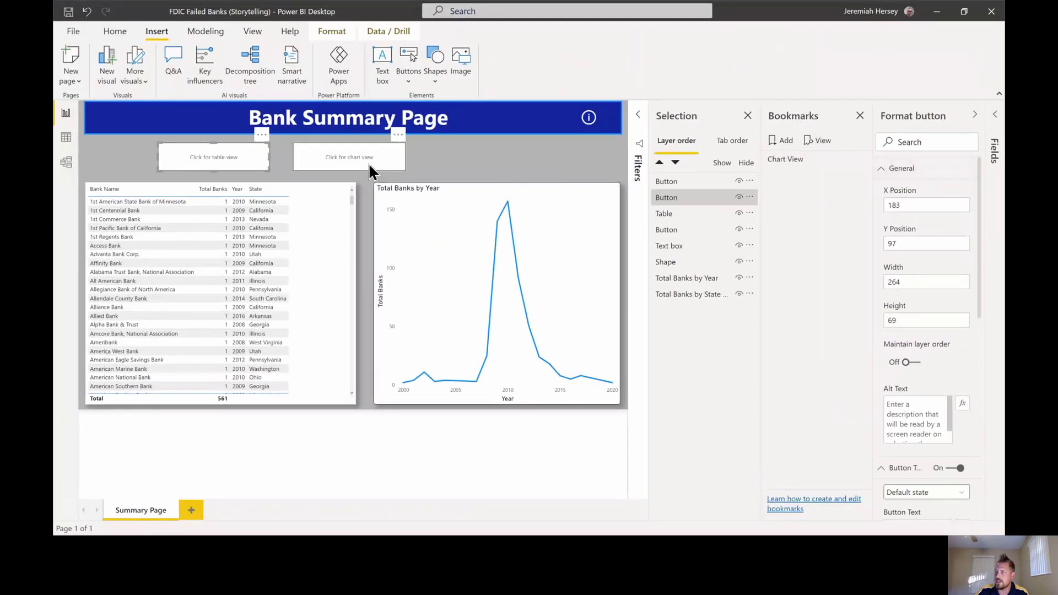
pyautogui.click(368, 163)
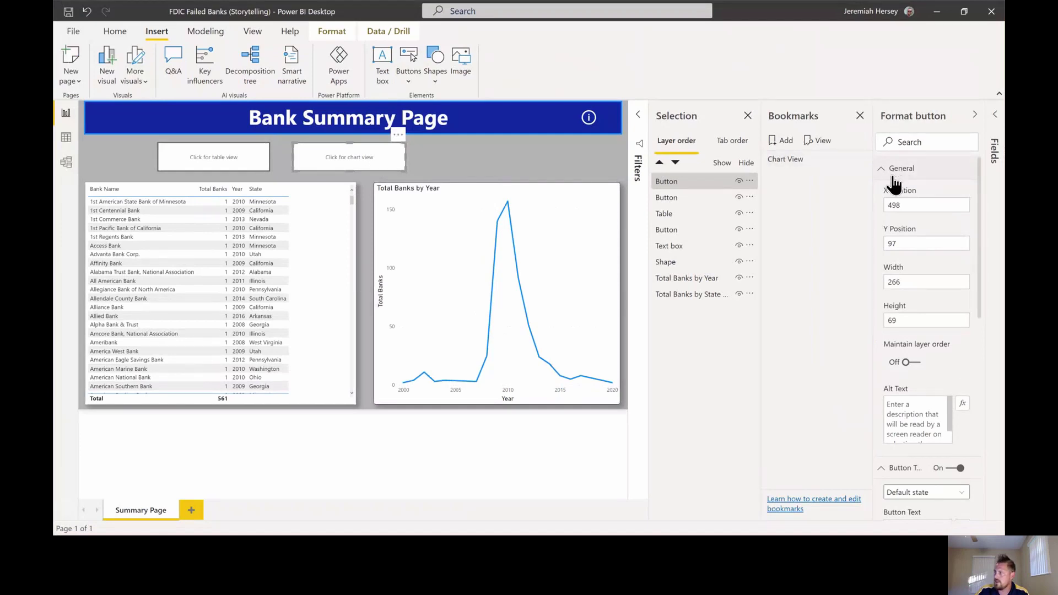
pyautogui.moveTo(914, 204); pyautogui.dragTo(880, 203)
pyautogui.write('183')
pyautogui.press('Return')
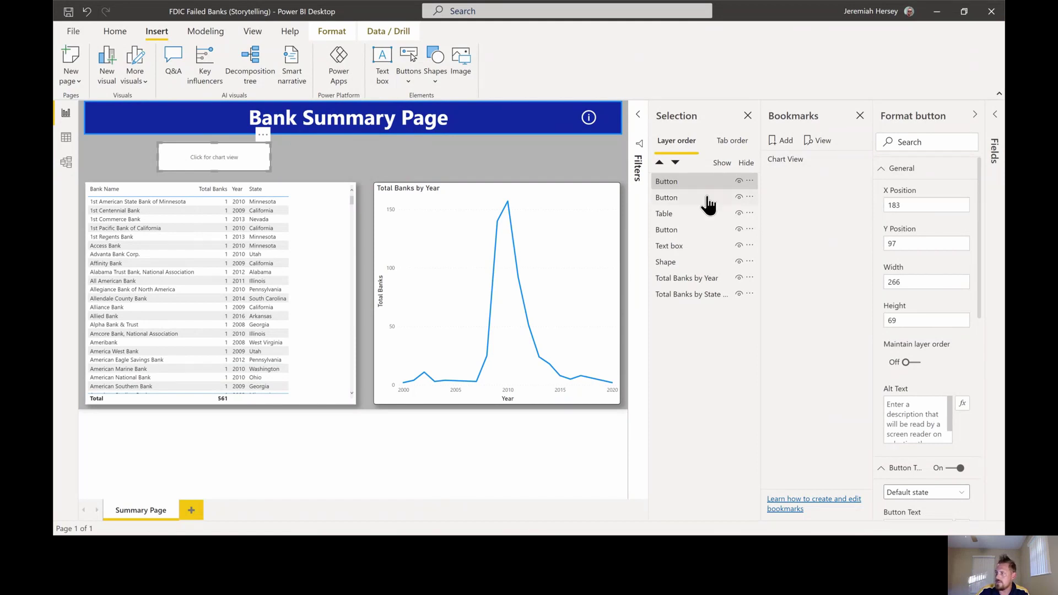
# Compare the two overlapping buttons' sizes and set the "Click for table view" button's width to 266.
pyautogui.click(669, 198)
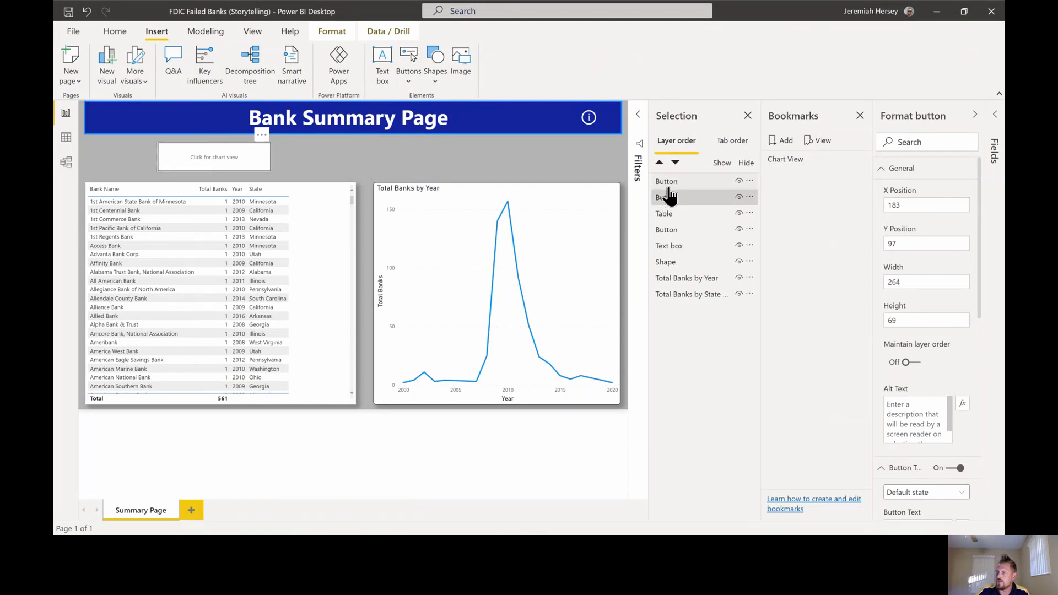
pyautogui.click(670, 185)
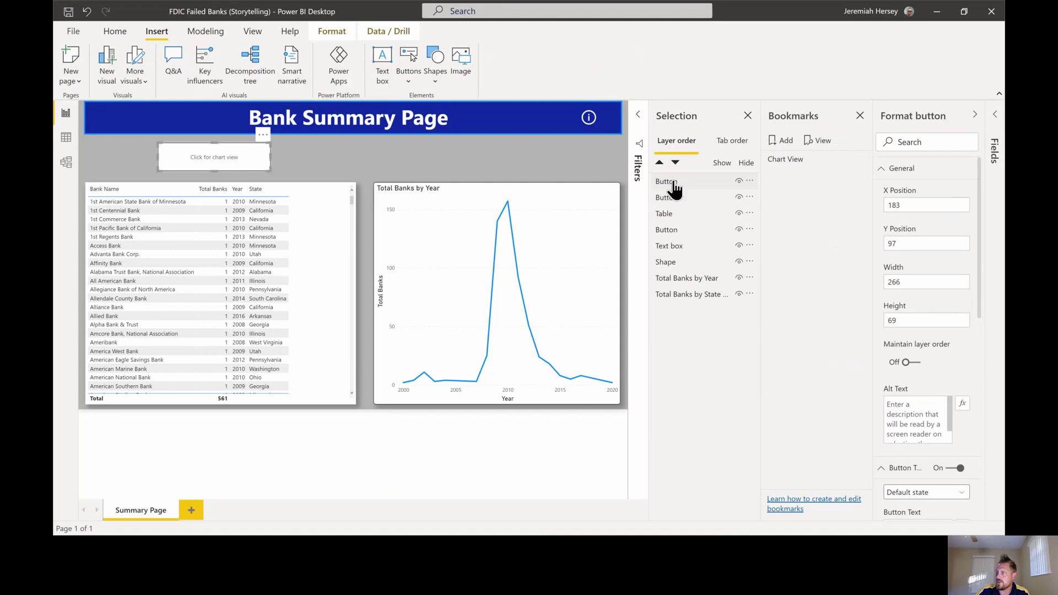
pyautogui.click(682, 202)
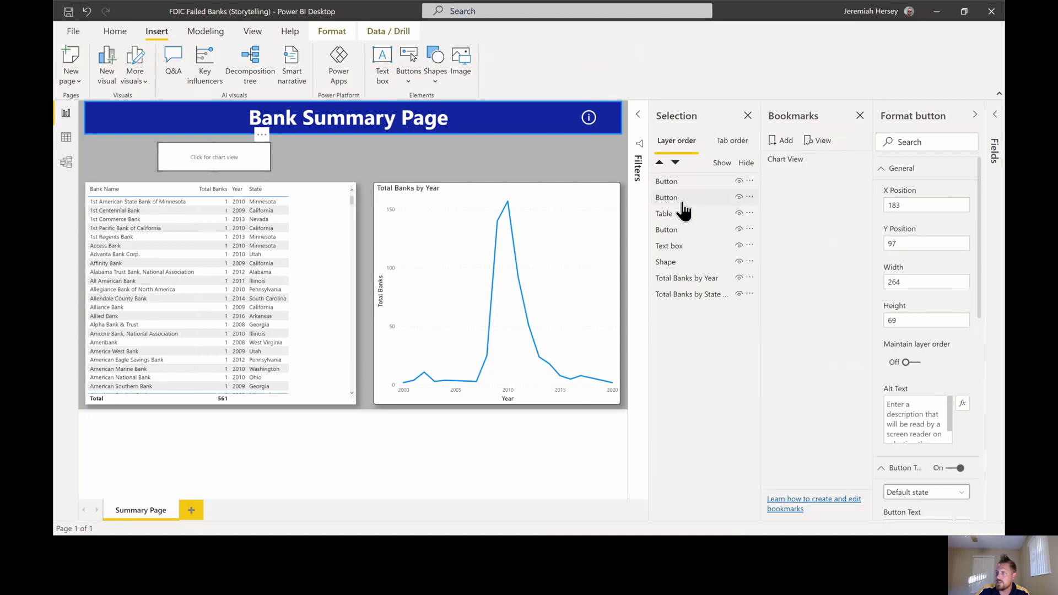
pyautogui.click(684, 187)
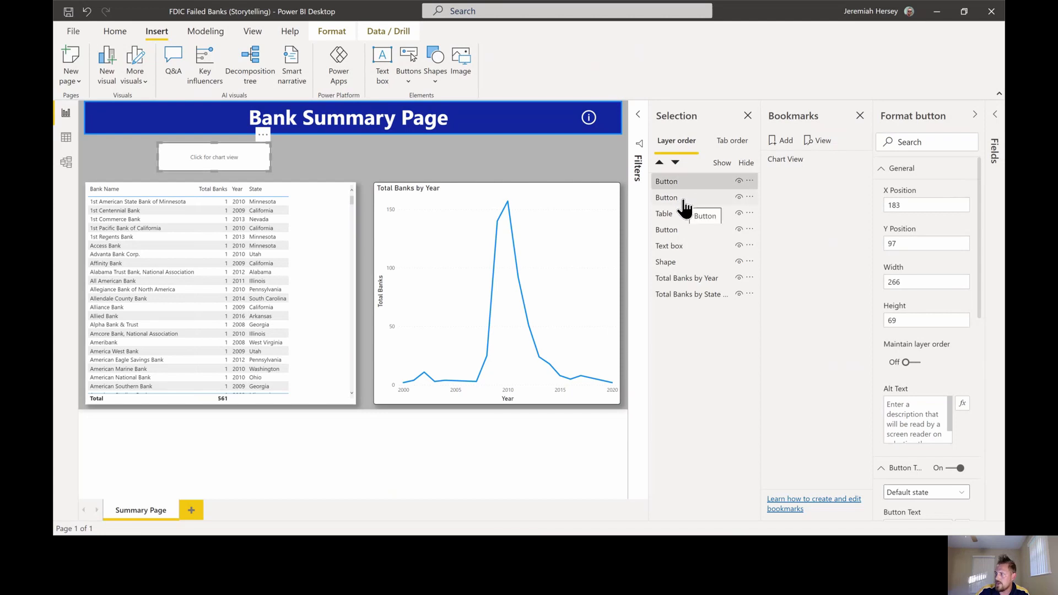
pyautogui.click(683, 201)
pyautogui.click(923, 281)
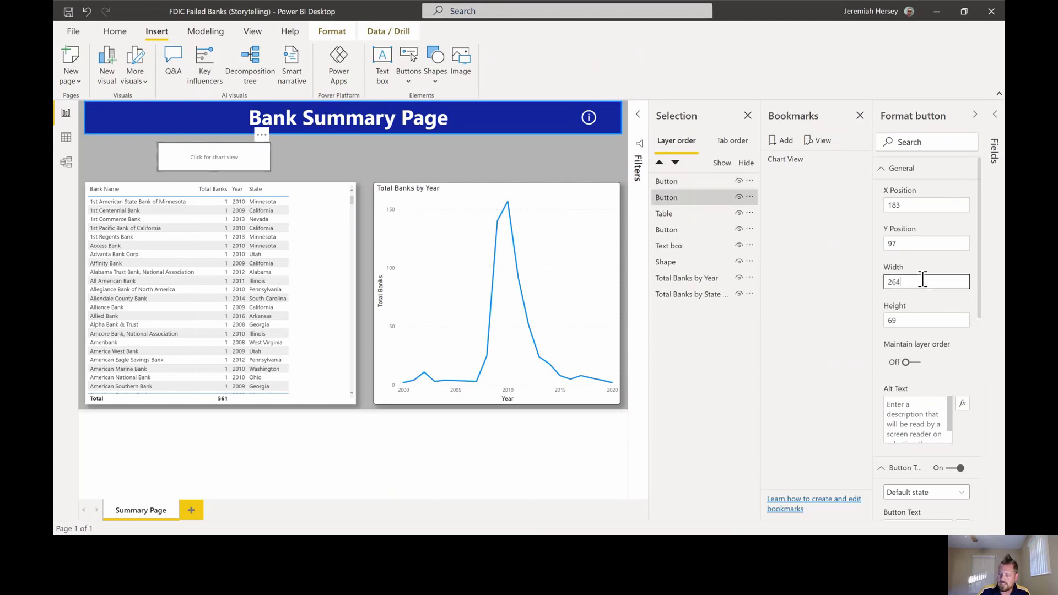
pyautogui.press('BackSpace')
pyautogui.write('6')
pyautogui.click(808, 238)
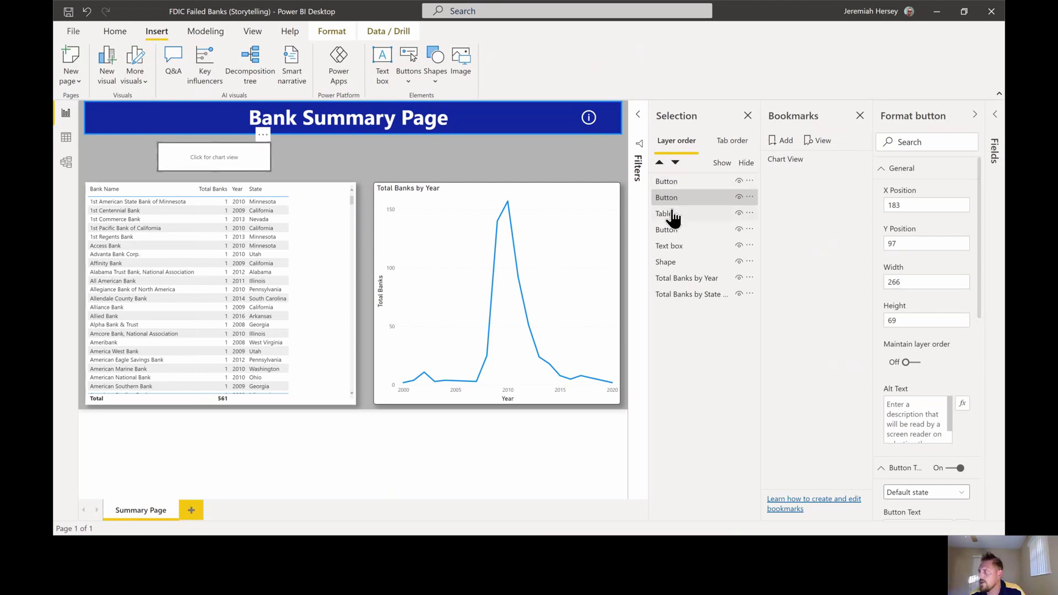
# Hide the "Click for chart view" button and rename the "Click for table view" button's layer as "table button".
pyautogui.click(740, 181)
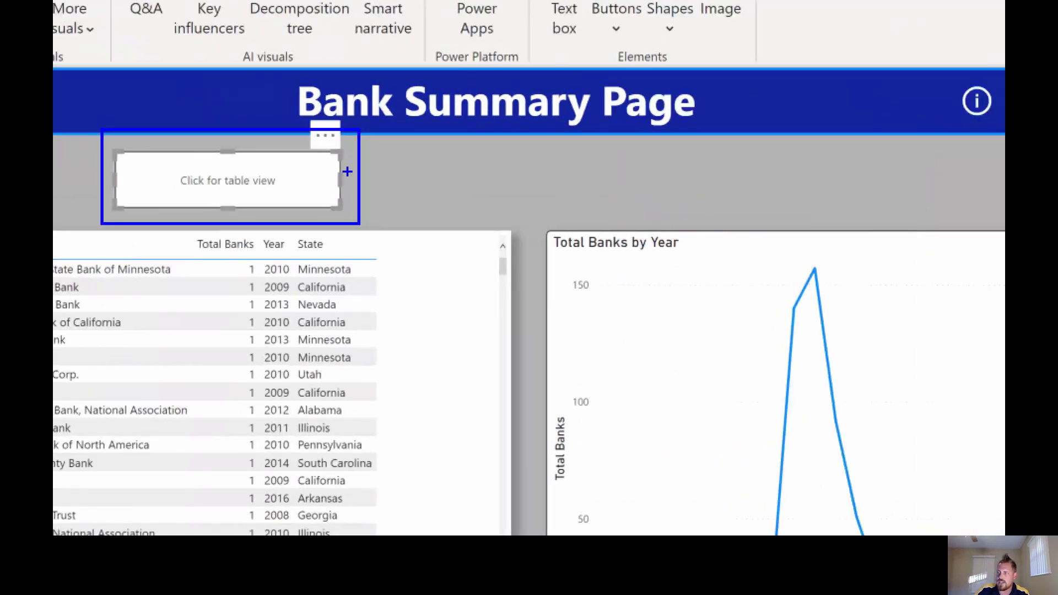
pyautogui.moveTo(478, 195)
pyautogui.mouseDown()
pyautogui.moveTo(492, 176)
pyautogui.moveTo(495, 185)
pyautogui.mouseUp()
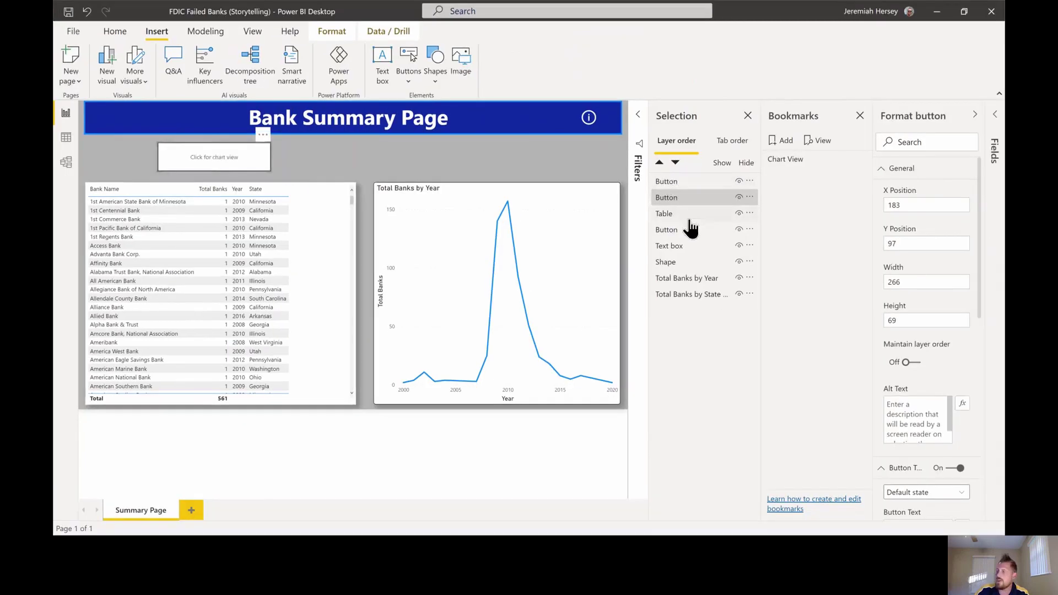
pyautogui.click(739, 181)
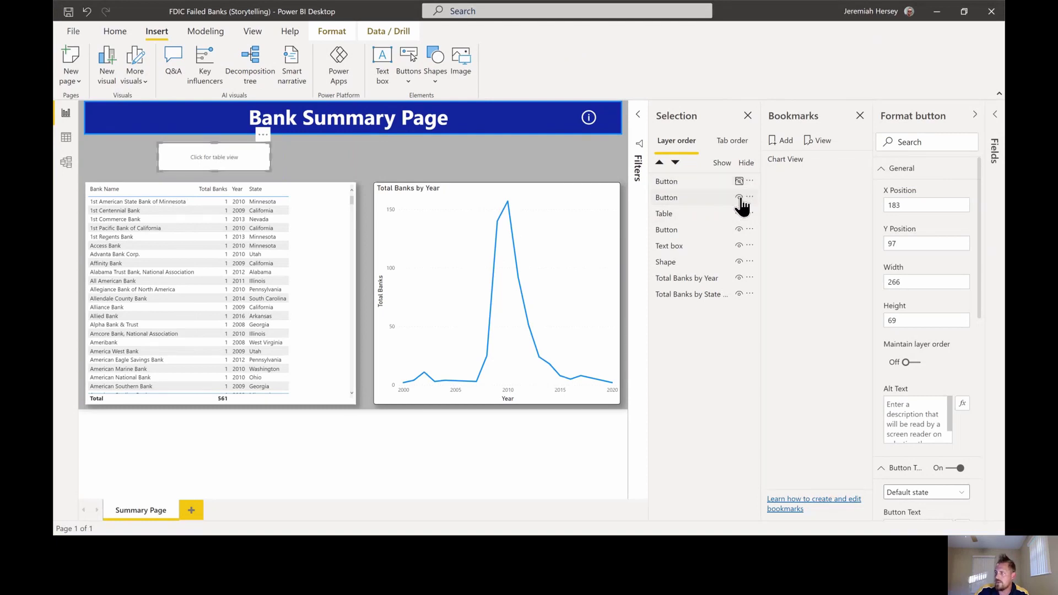
pyautogui.click(739, 198)
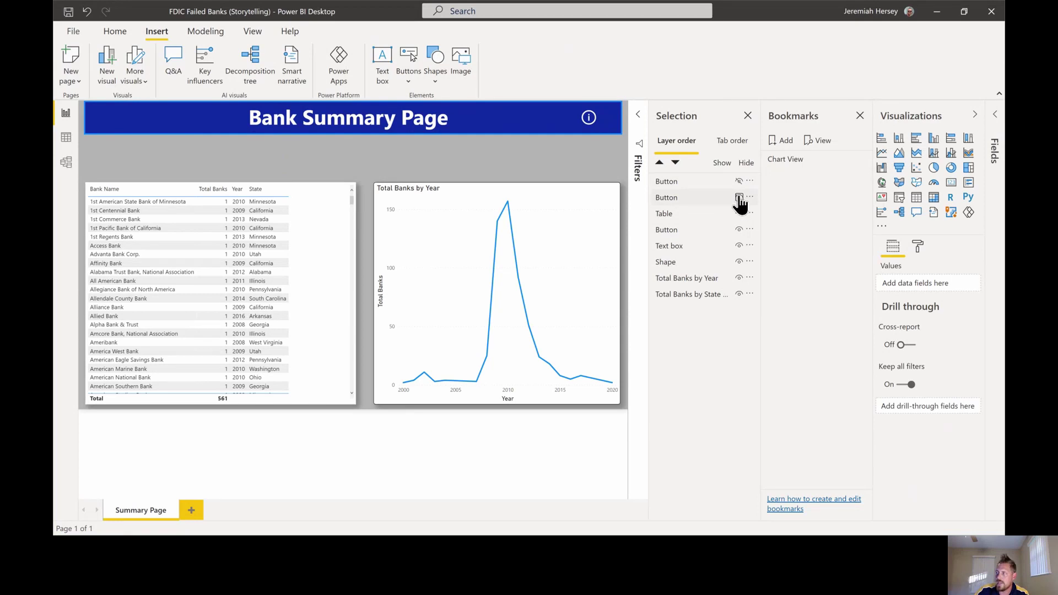
pyautogui.click(739, 198)
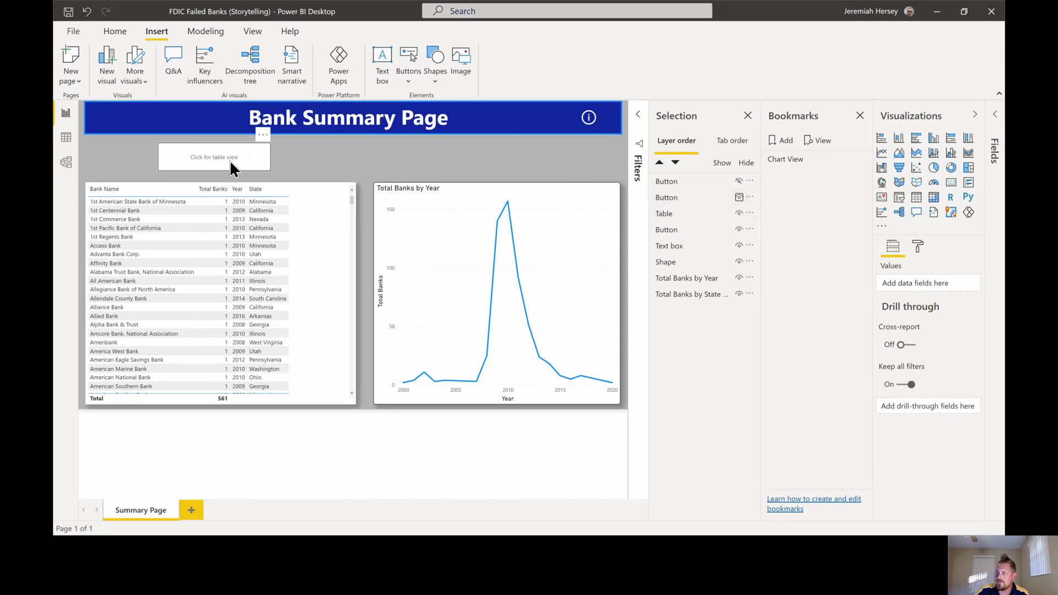
pyautogui.doubleClick(671, 199)
pyautogui.write('table b')
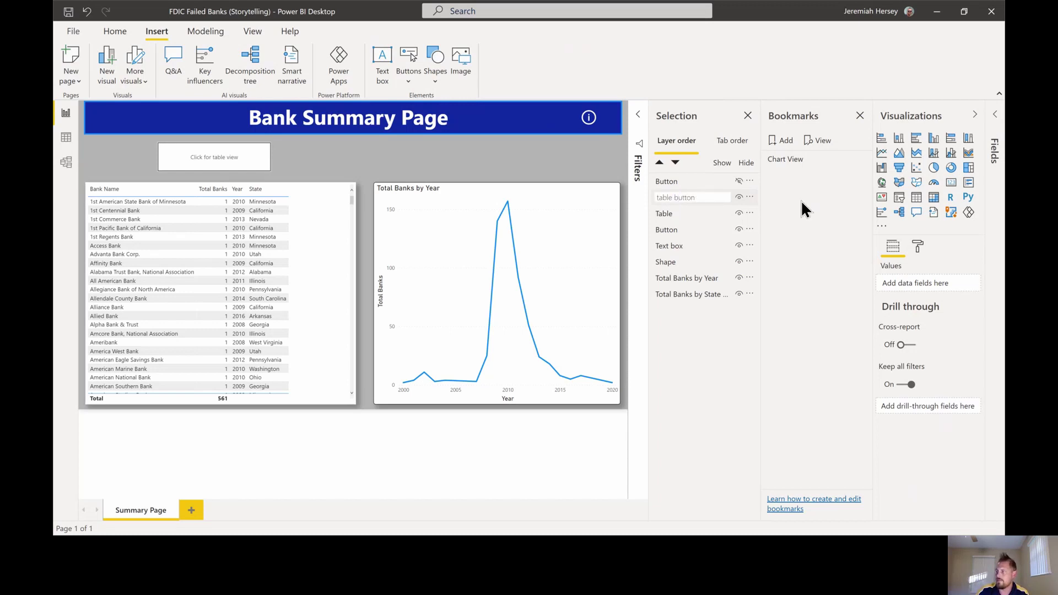
pyautogui.click(703, 184)
# Hide the table button, show the "Click for chart view" button and rename its layer as "chart Button".
pyautogui.click(739, 197)
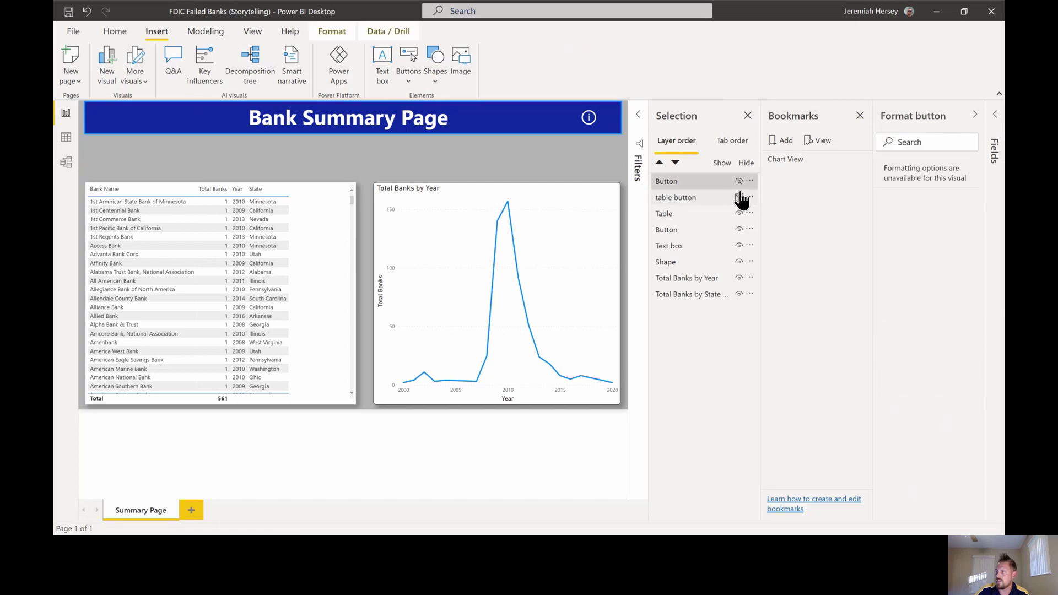
pyautogui.click(739, 181)
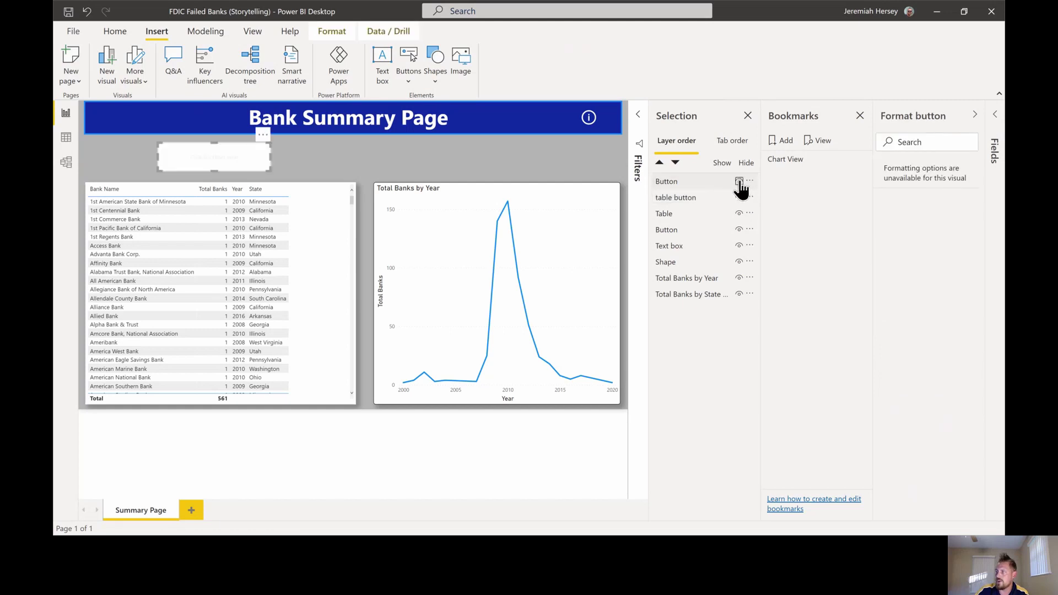
pyautogui.doubleClick(673, 183)
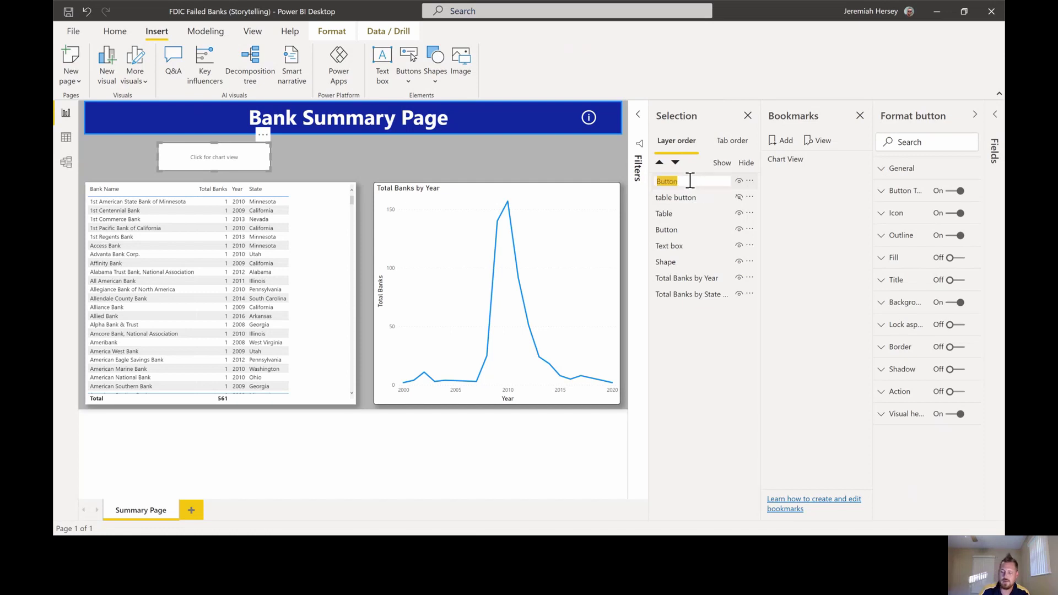
pyautogui.press('BackSpace')
pyautogui.write('chart')
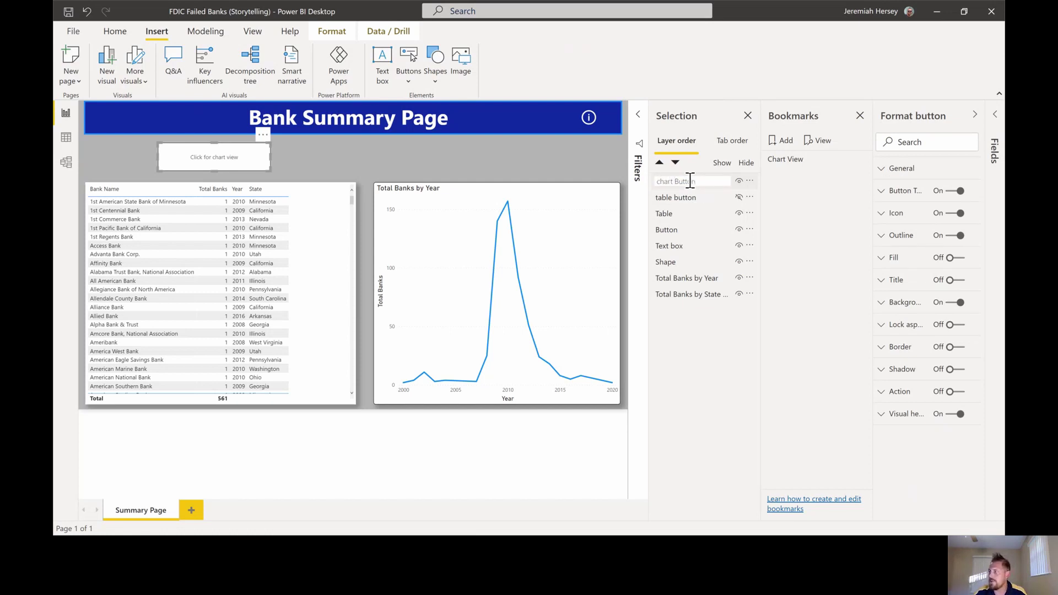
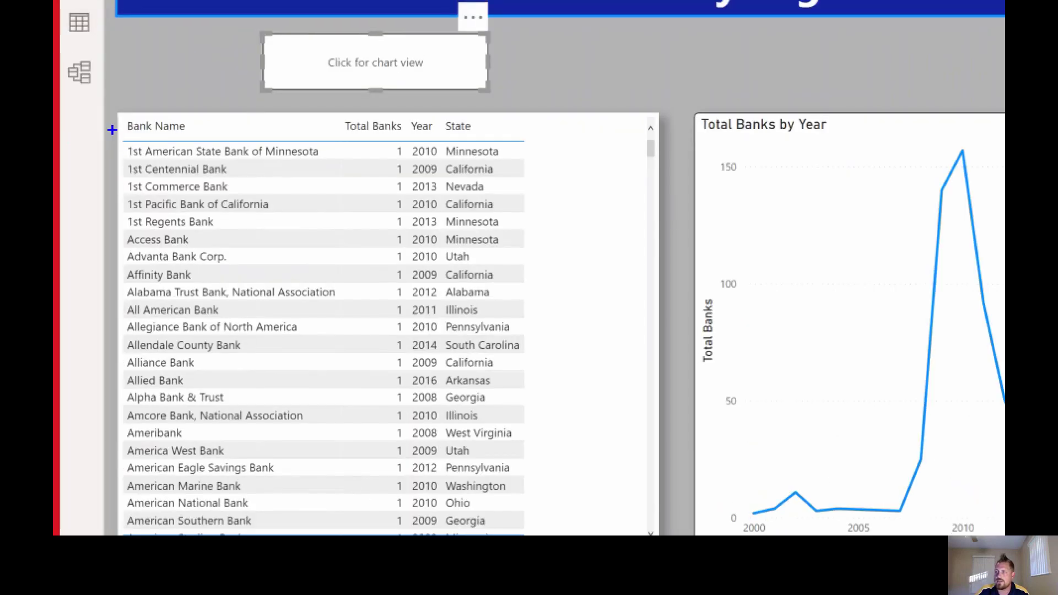
# Set up the chart view by hiding the Table and chart Button layers and showing the table button.
pyautogui.moveTo(117, 116); pyautogui.dragTo(770, 457)
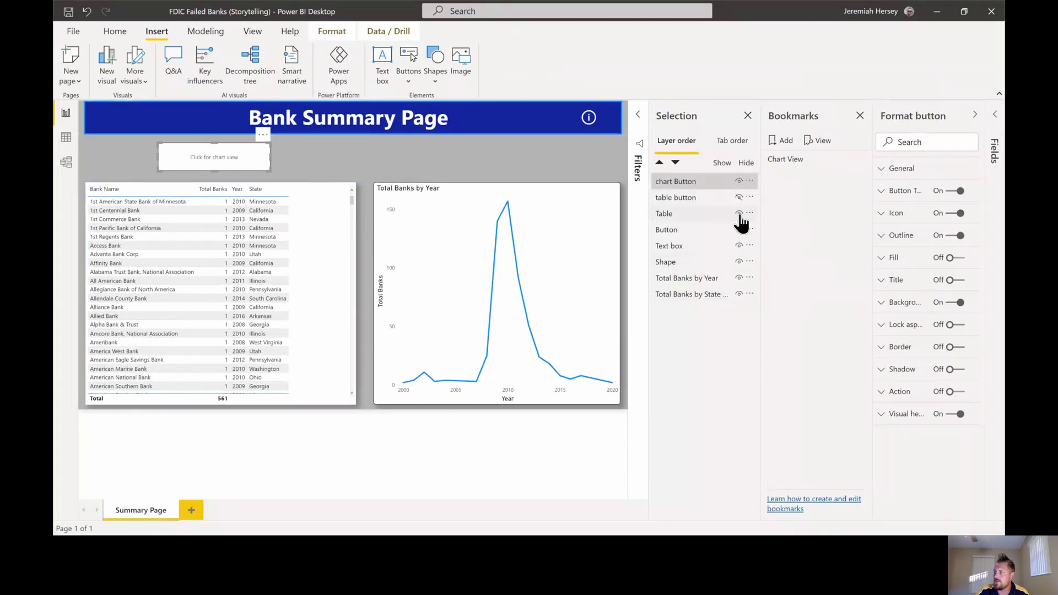
pyautogui.click(739, 213)
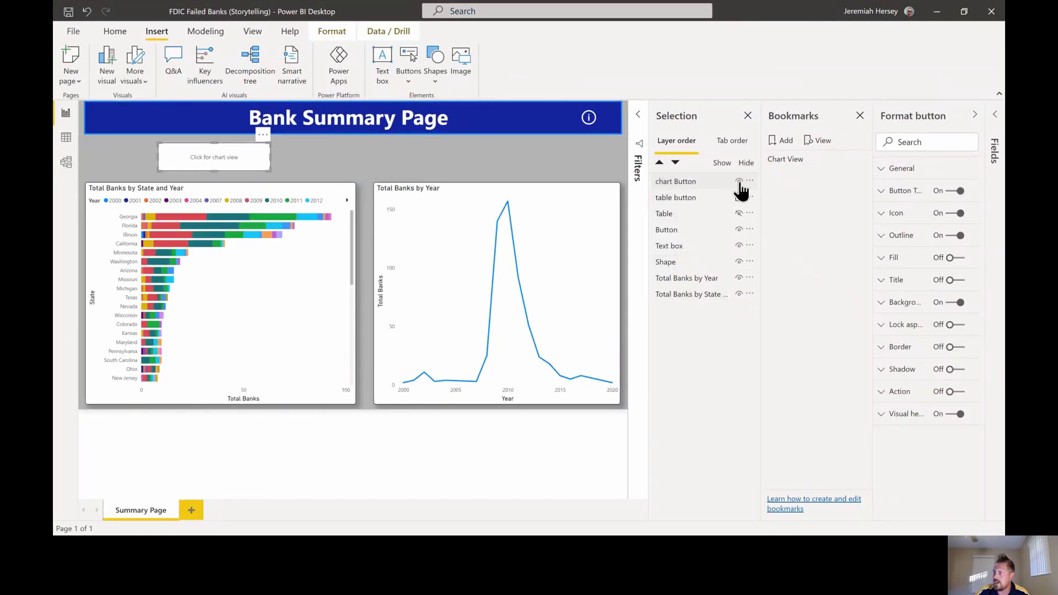
pyautogui.click(739, 182)
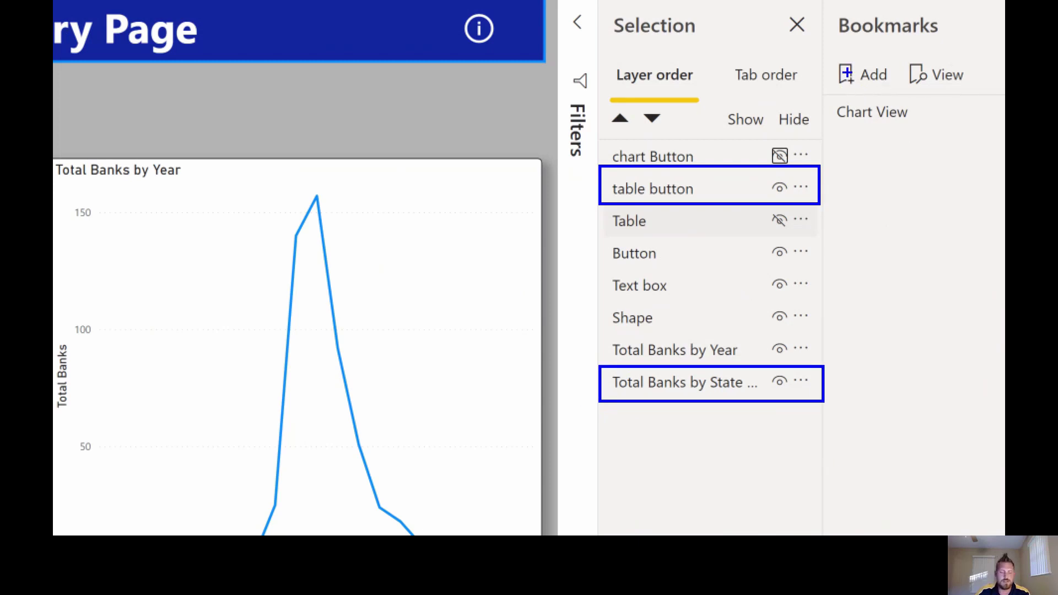
# Delete the existing Chart View bookmark.
pyautogui.moveTo(832, 56); pyautogui.dragTo(900, 92)
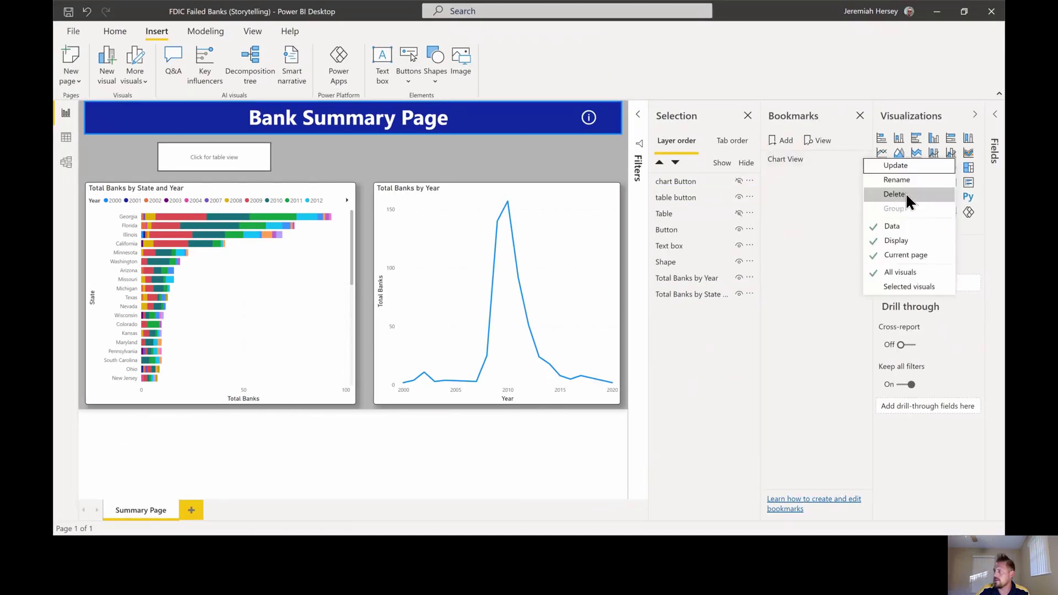
pyautogui.click(903, 193)
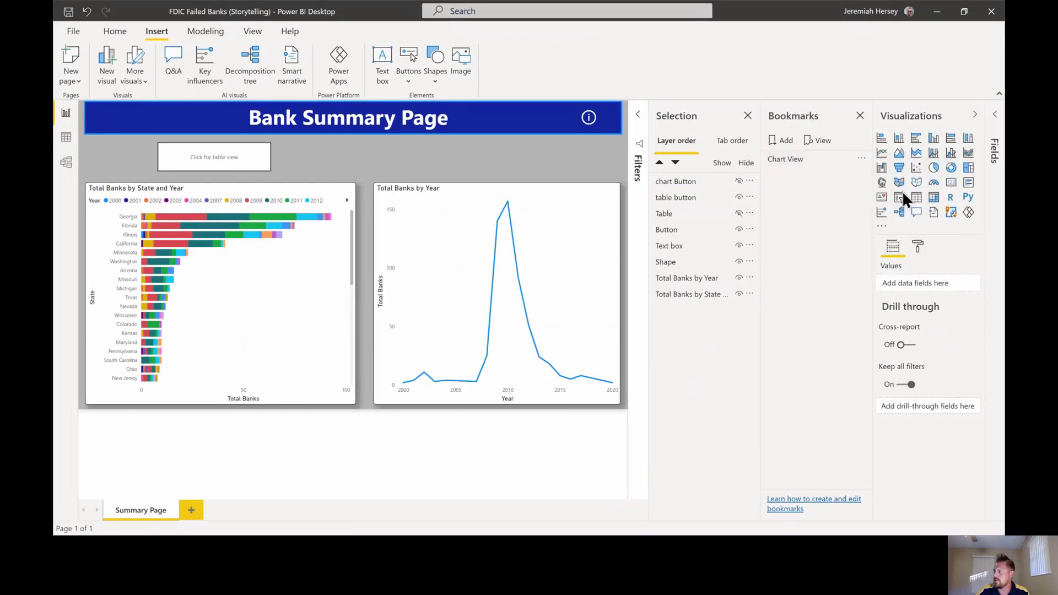
# Add a bookmark of the current chart layout and name it "Chart view".
pyautogui.click(784, 141)
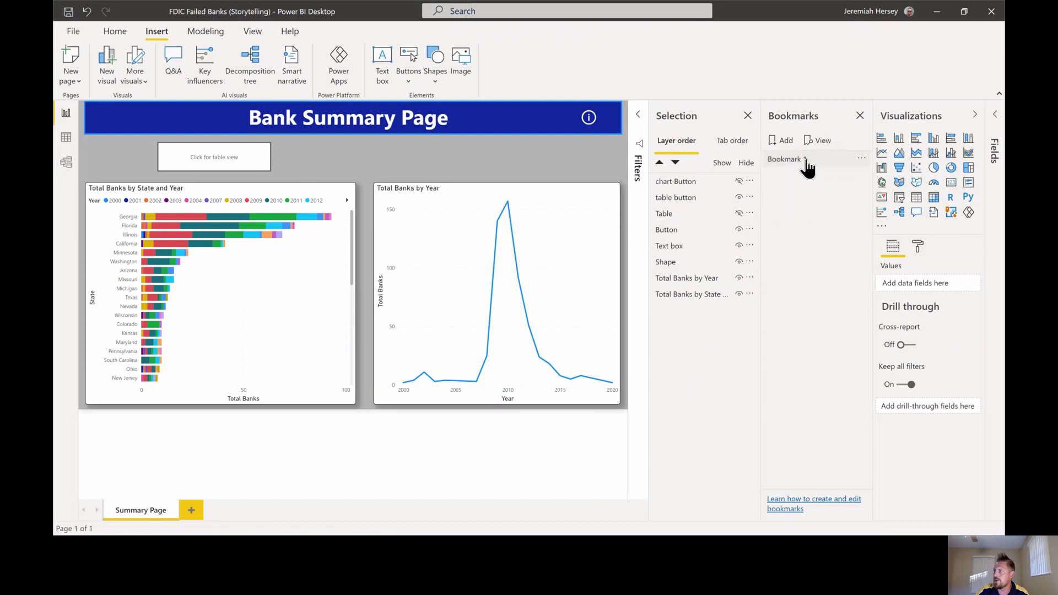
pyautogui.doubleClick(804, 160)
pyautogui.write('Chart view')
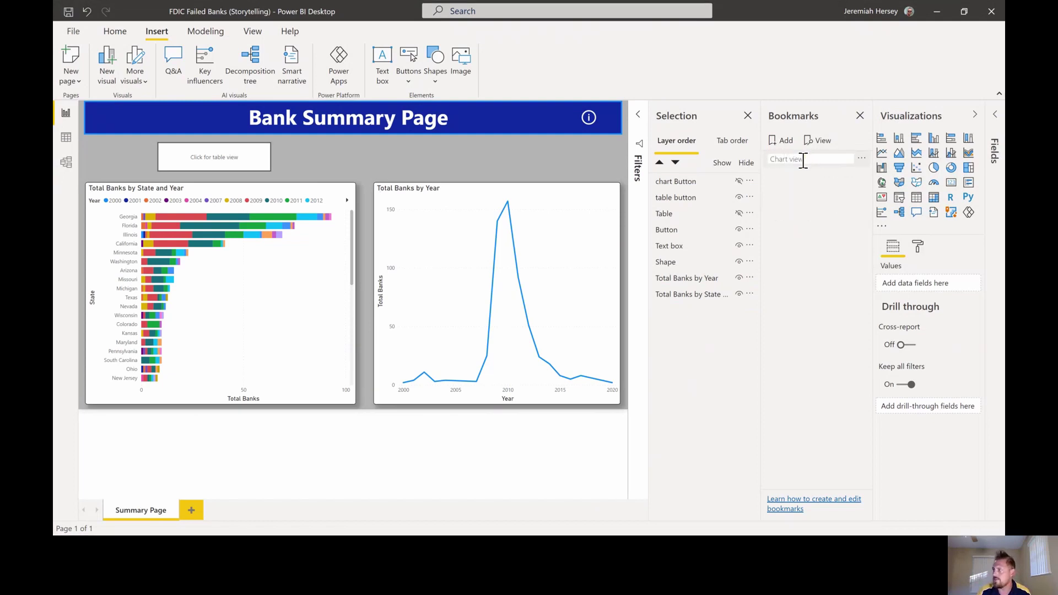
pyautogui.press('Return')
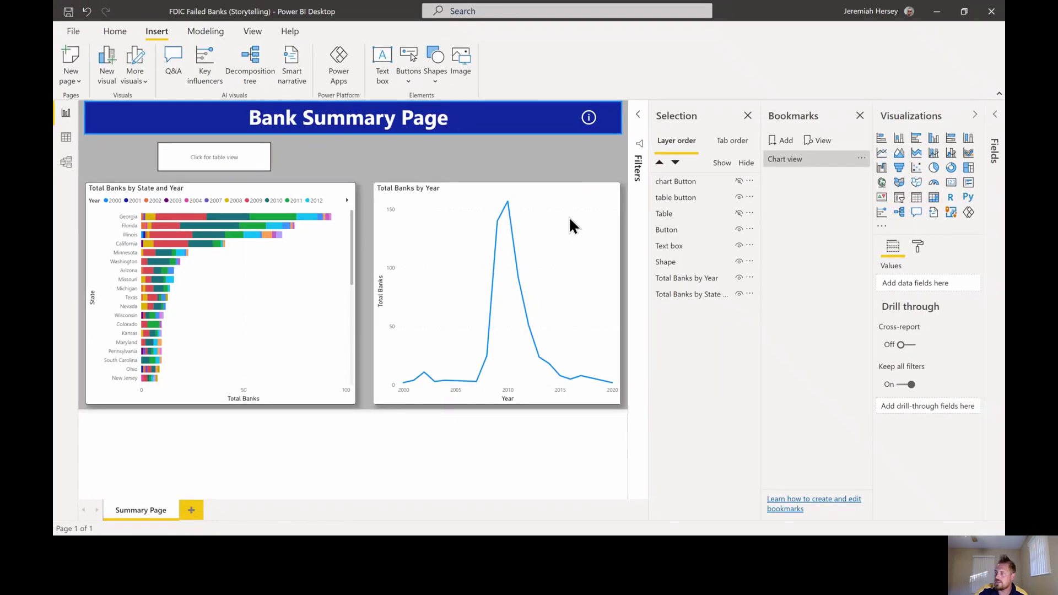
# Set up the table view by showing the chart Button and Table layers and hiding the table button and Total Banks by State layers.
pyautogui.click(739, 181)
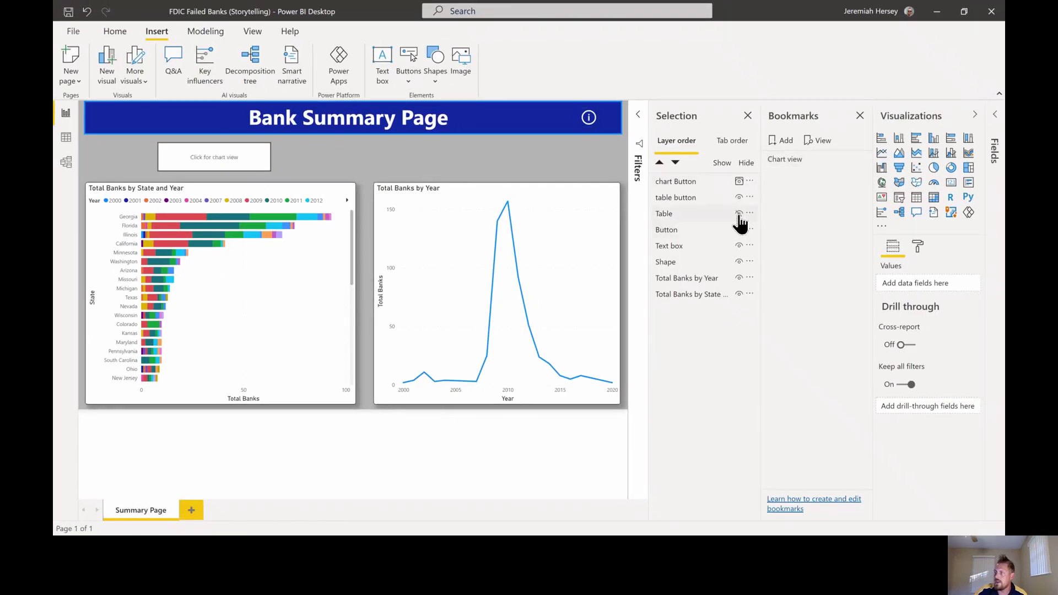
pyautogui.click(739, 214)
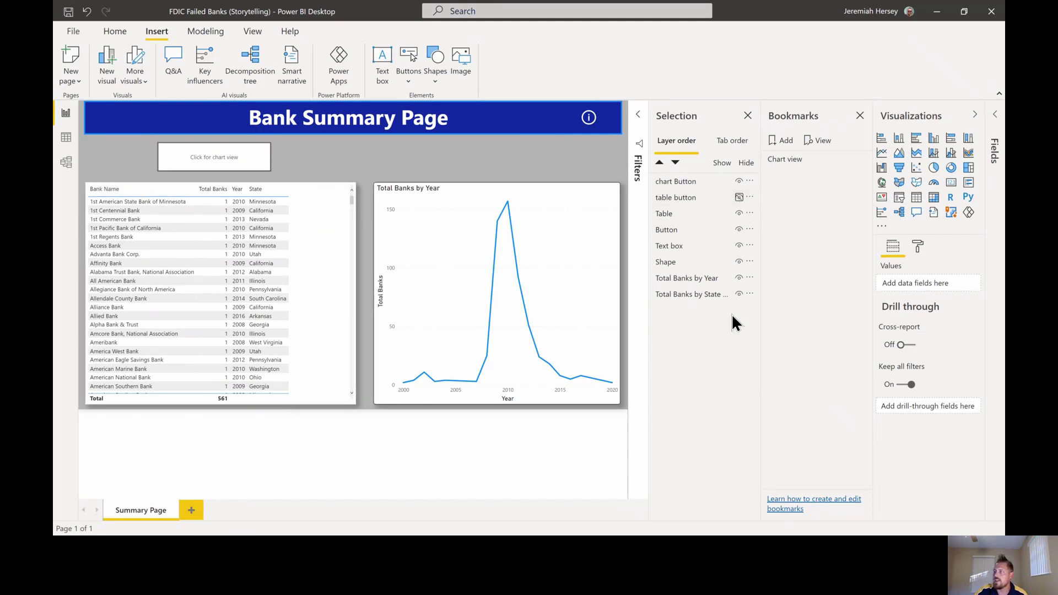
pyautogui.click(739, 294)
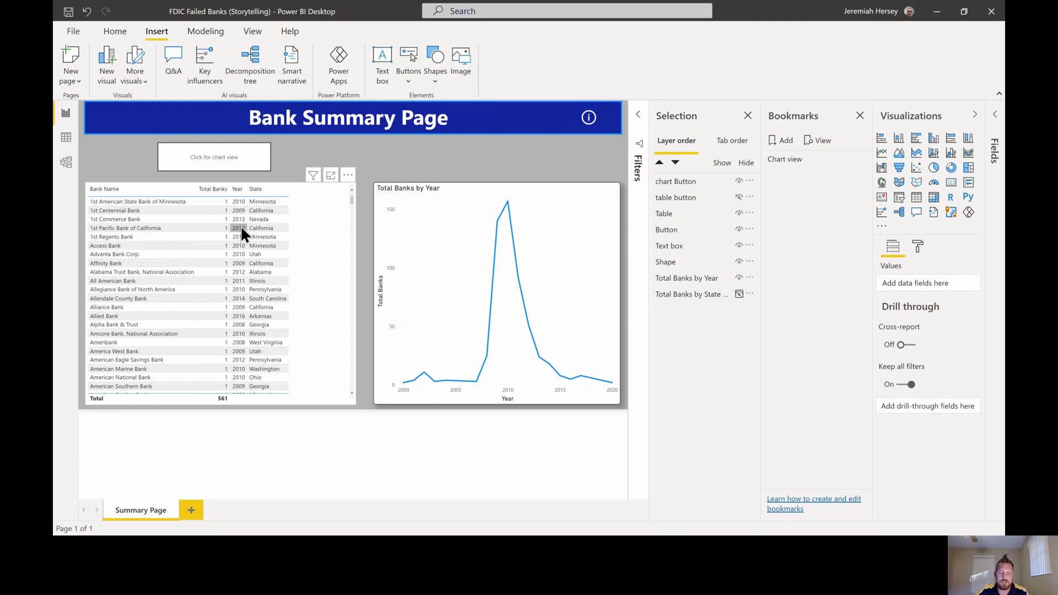
pyautogui.click(213, 189)
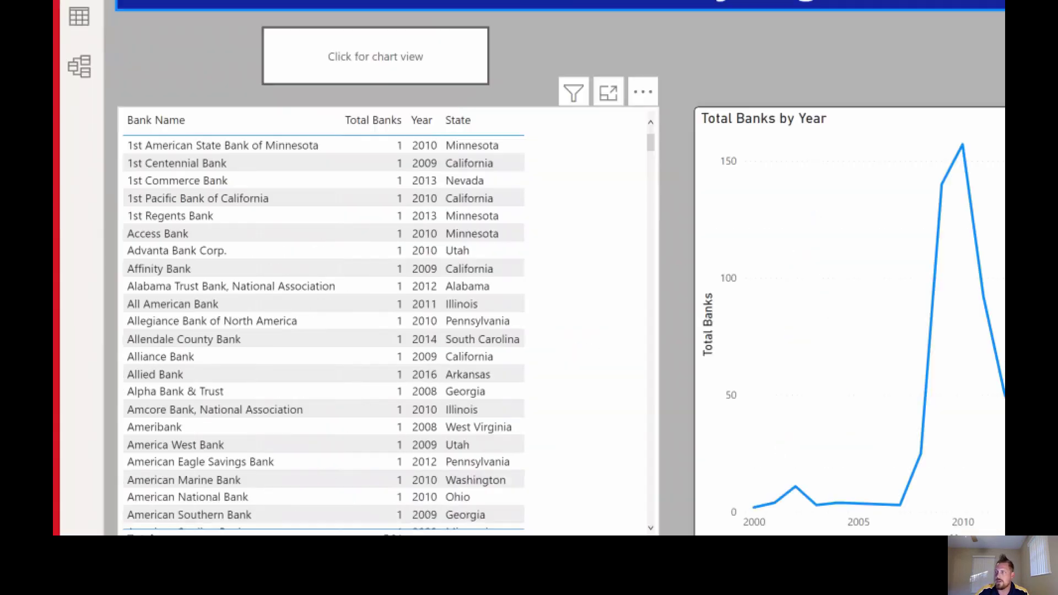
pyautogui.moveTo(99, 84); pyautogui.dragTo(368, 166)
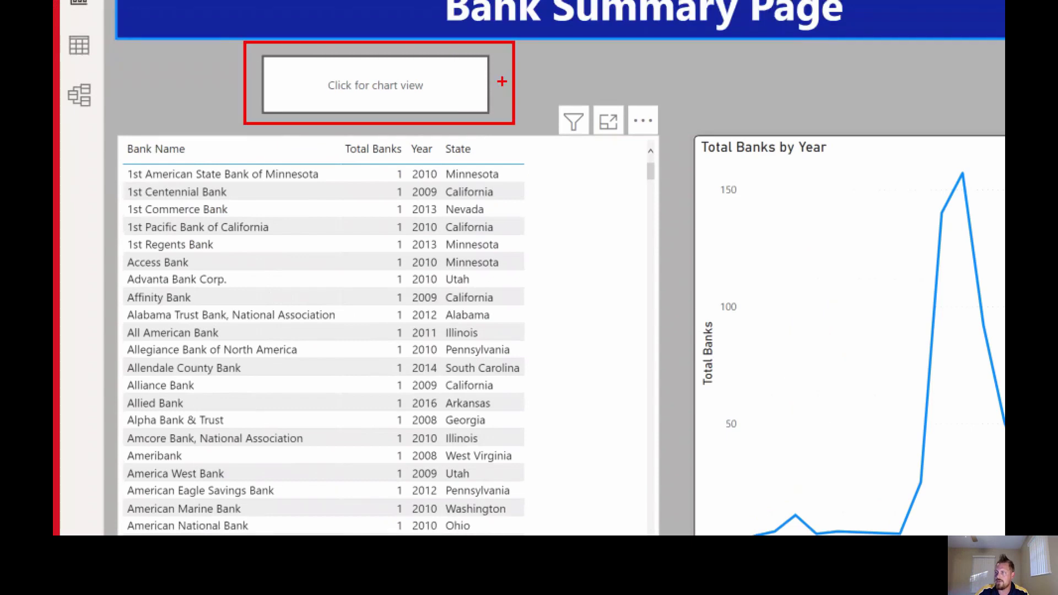
pyautogui.moveTo(475, 81); pyautogui.dragTo(655, 81)
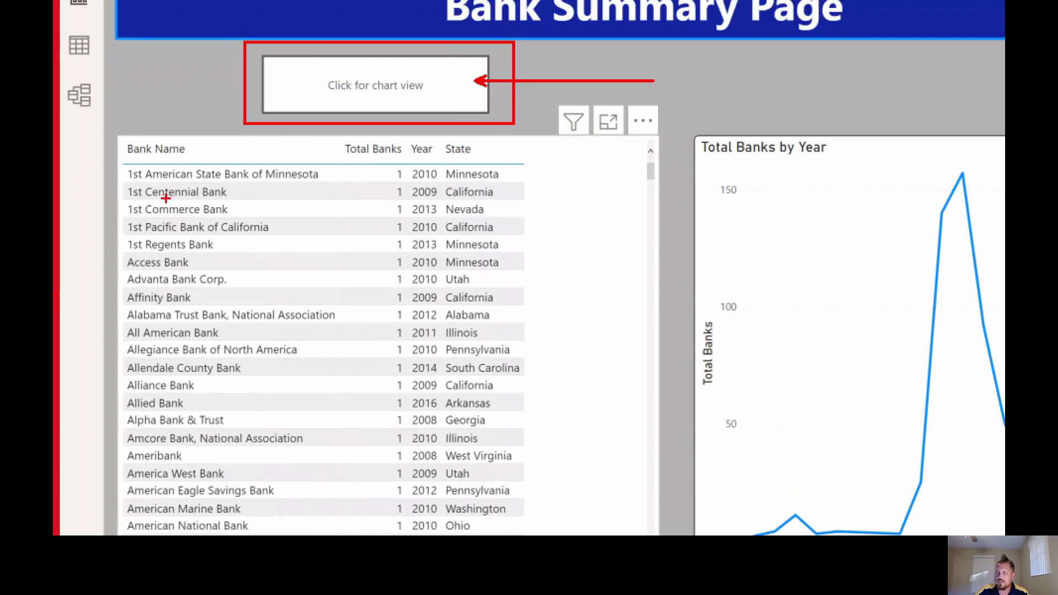
pyautogui.press('b')
pyautogui.moveTo(118, 144); pyautogui.dragTo(603, 495)
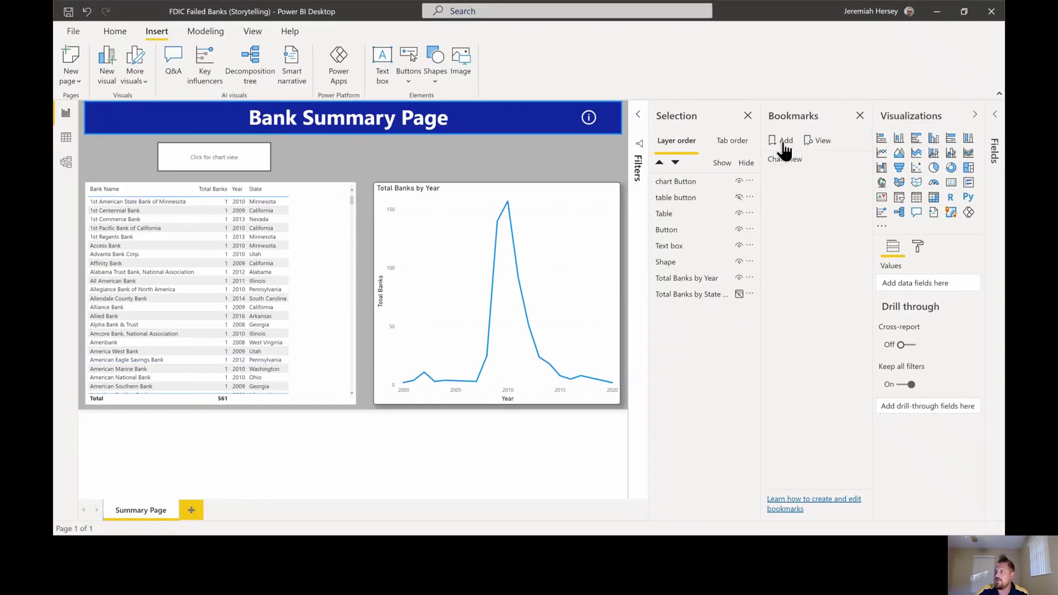
# Add a bookmark of the current table layout and name it "Table view".
pyautogui.click(781, 142)
pyautogui.doubleClick(797, 175)
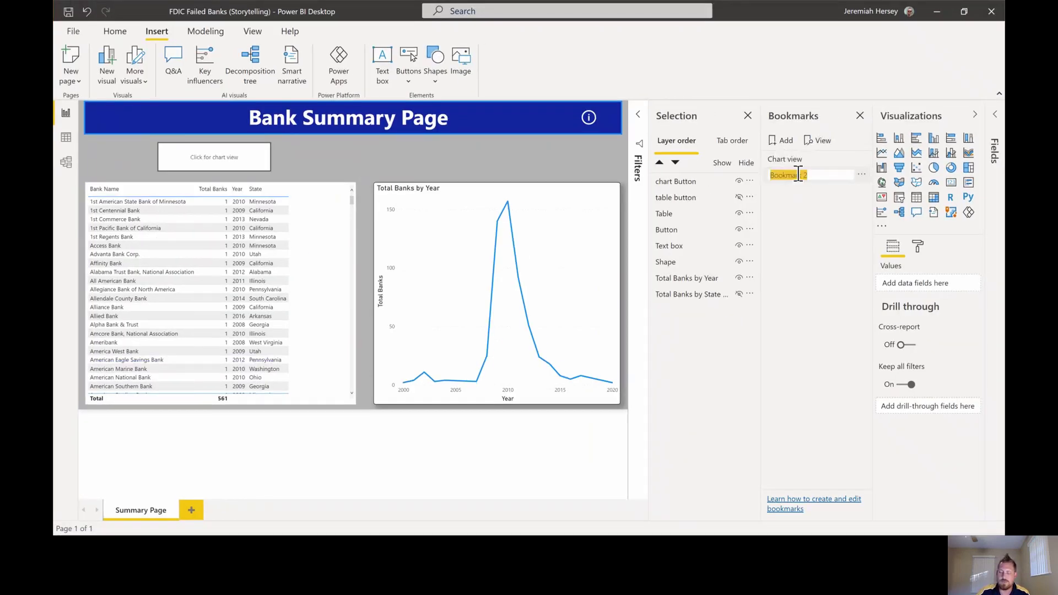
pyautogui.write('Tab')
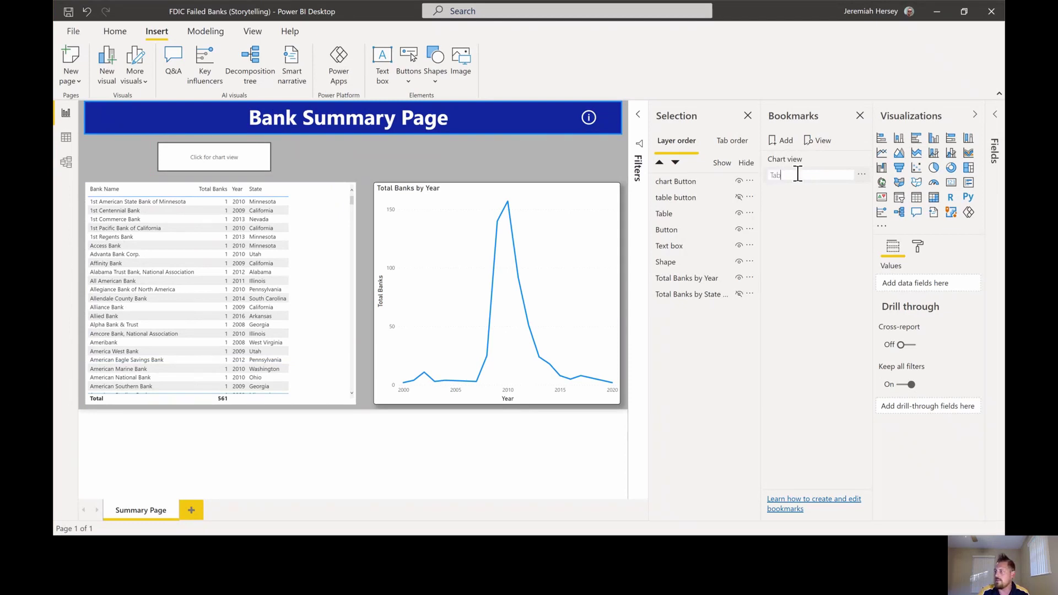
pyautogui.write('le vie')
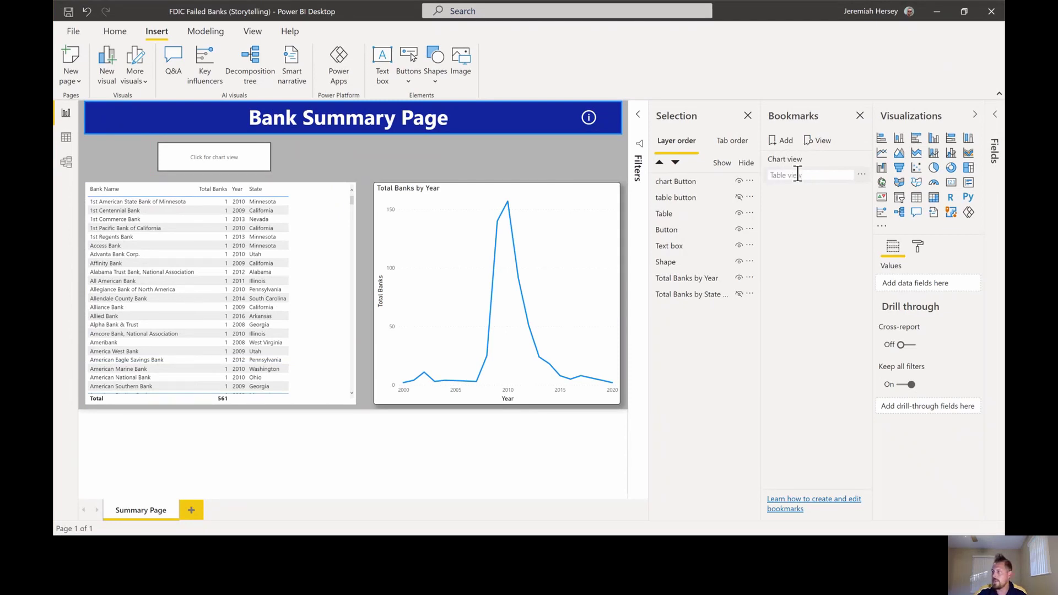
pyautogui.write('w')
pyautogui.press('Return')
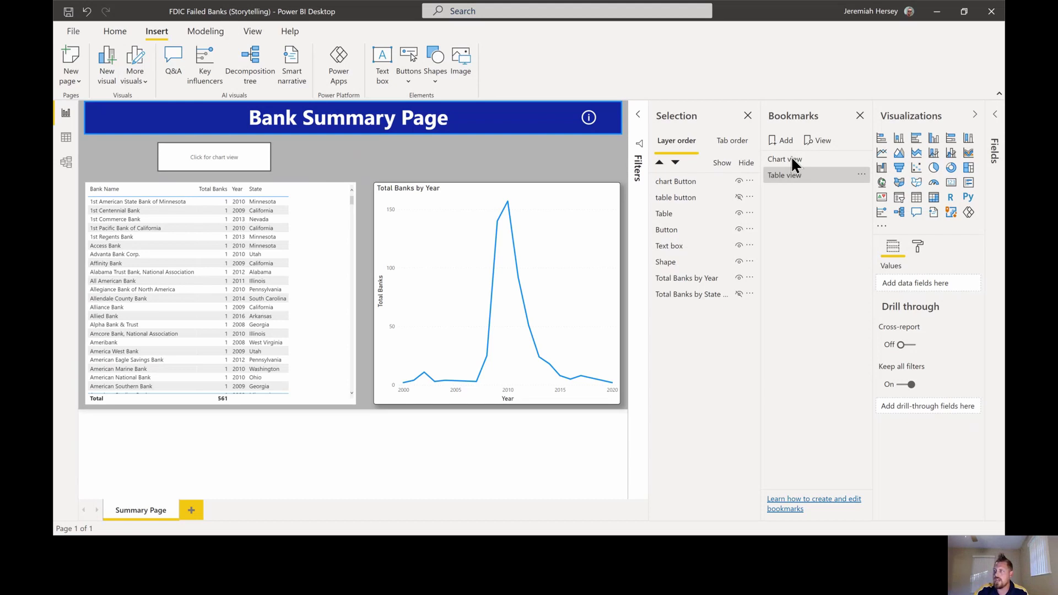
# Close the Selection pane and check the Chart view and Table view bookmarks by switching between them.
pyautogui.click(800, 176)
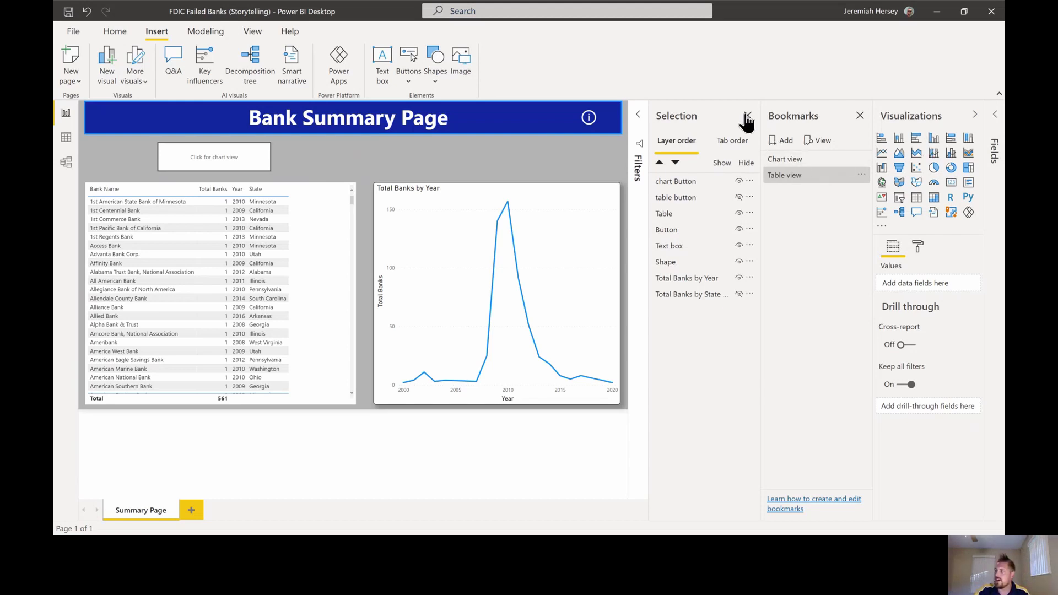
pyautogui.click(747, 117)
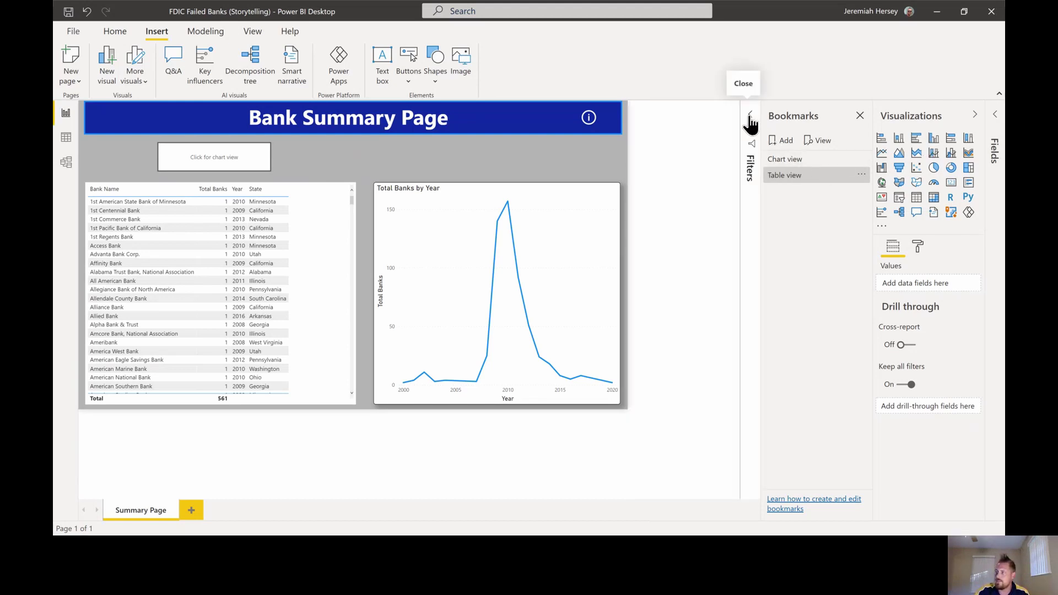
pyautogui.click(803, 161)
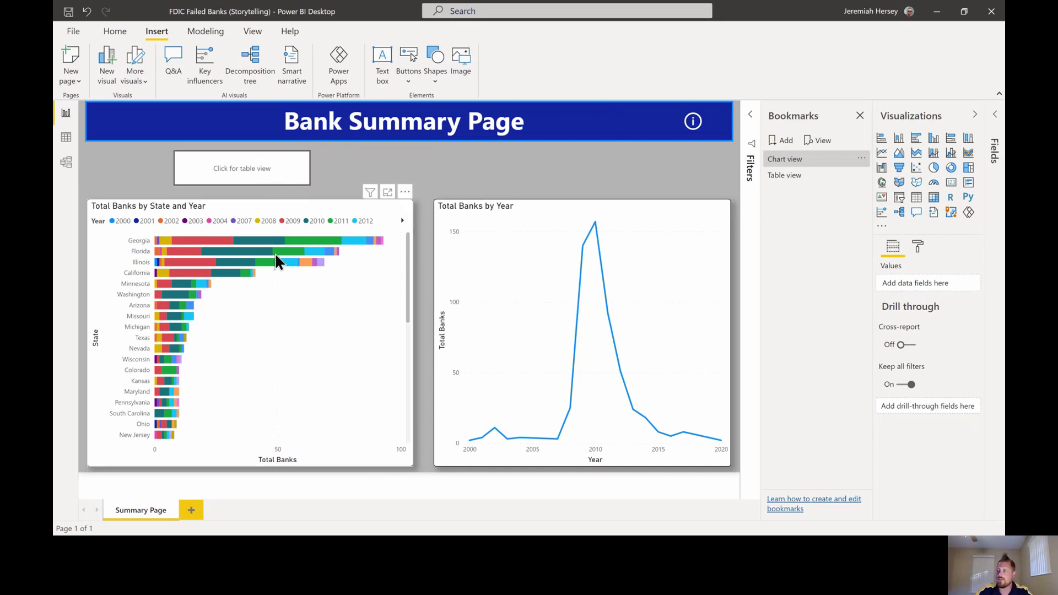
pyautogui.click(802, 176)
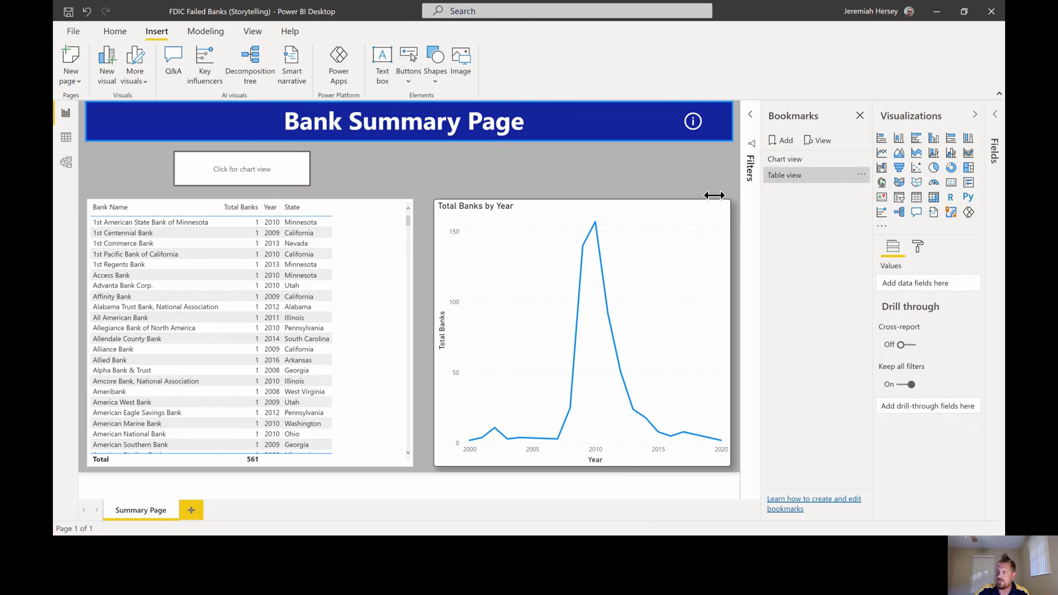
# Turn on the action of the "Click for chart view" button, with type Bookmark and the Chart view bookmark as target.
pyautogui.click(272, 175)
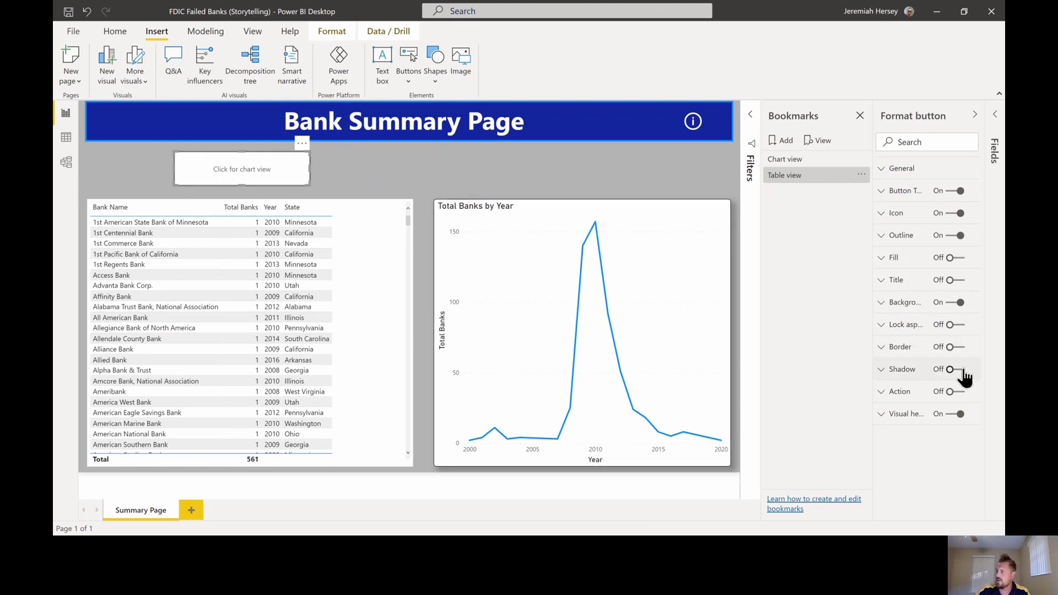
pyautogui.moveTo(866, 383); pyautogui.dragTo(974, 400)
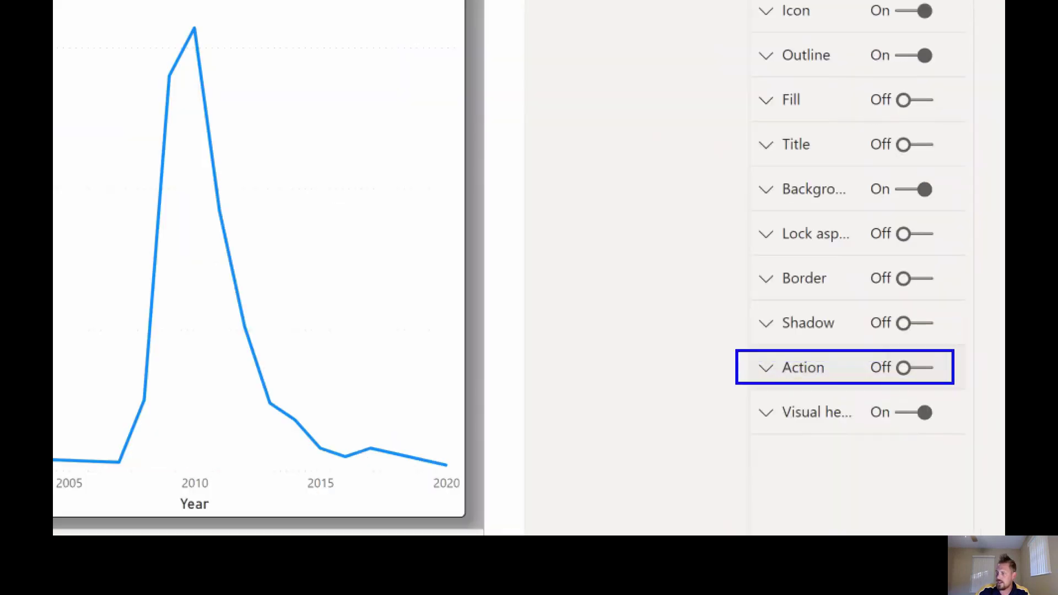
pyautogui.moveTo(743, 366); pyautogui.dragTo(634, 357)
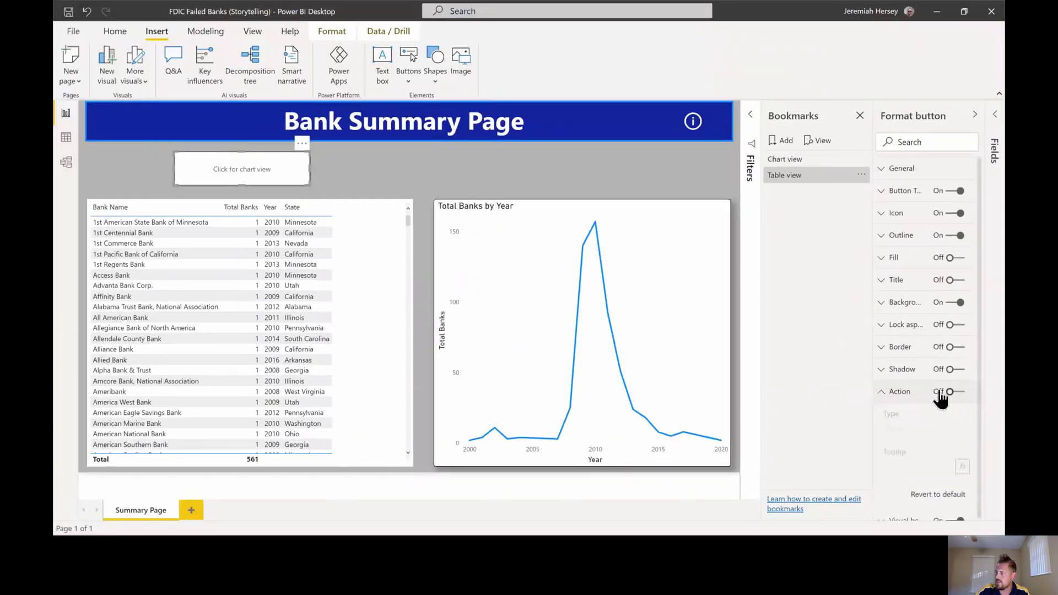
pyautogui.click(941, 384)
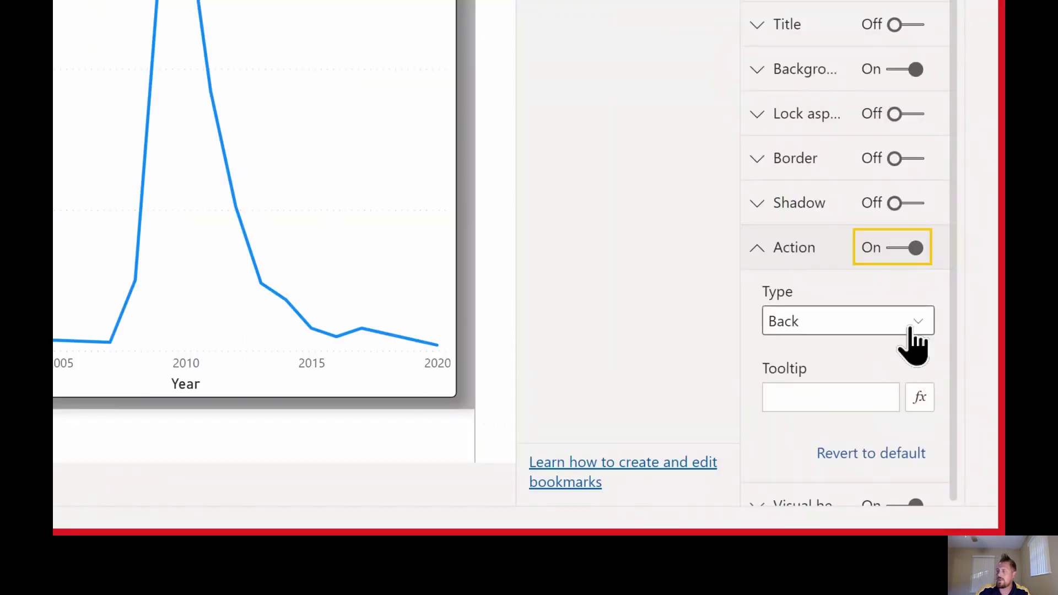
pyautogui.click(919, 325)
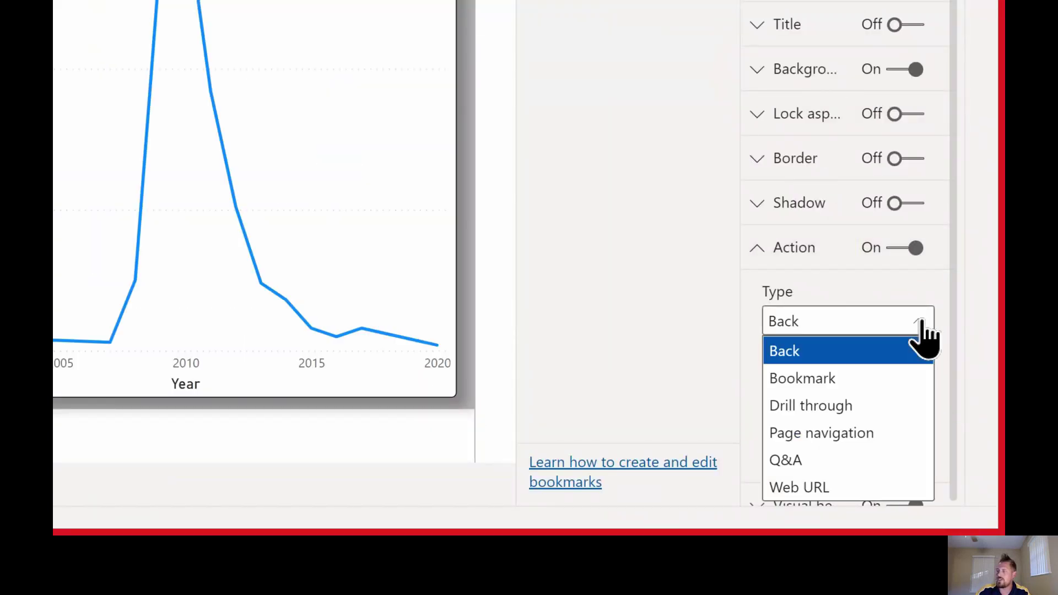
pyautogui.click(869, 379)
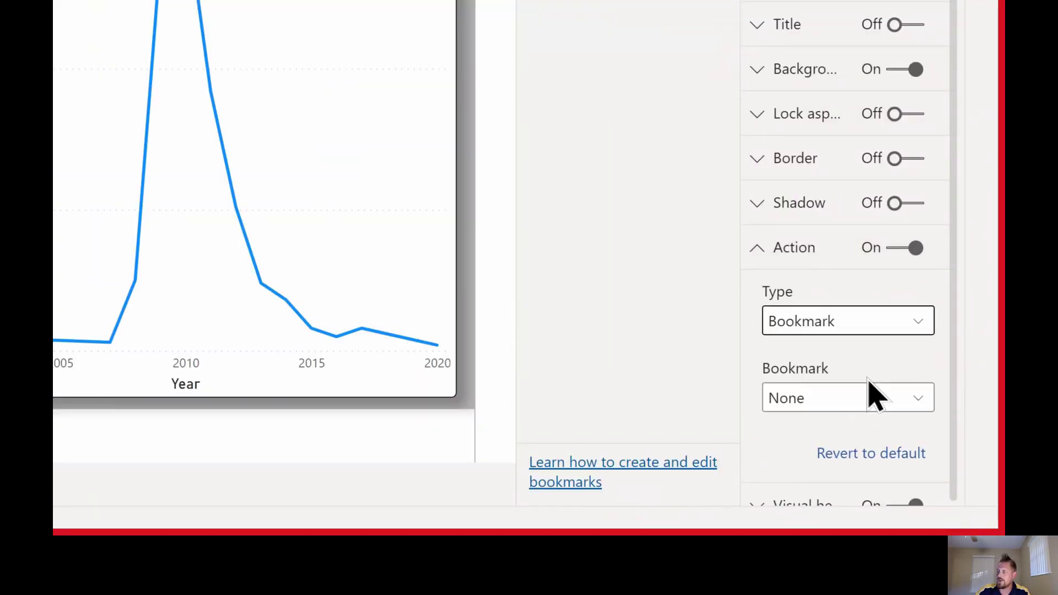
pyautogui.click(919, 398)
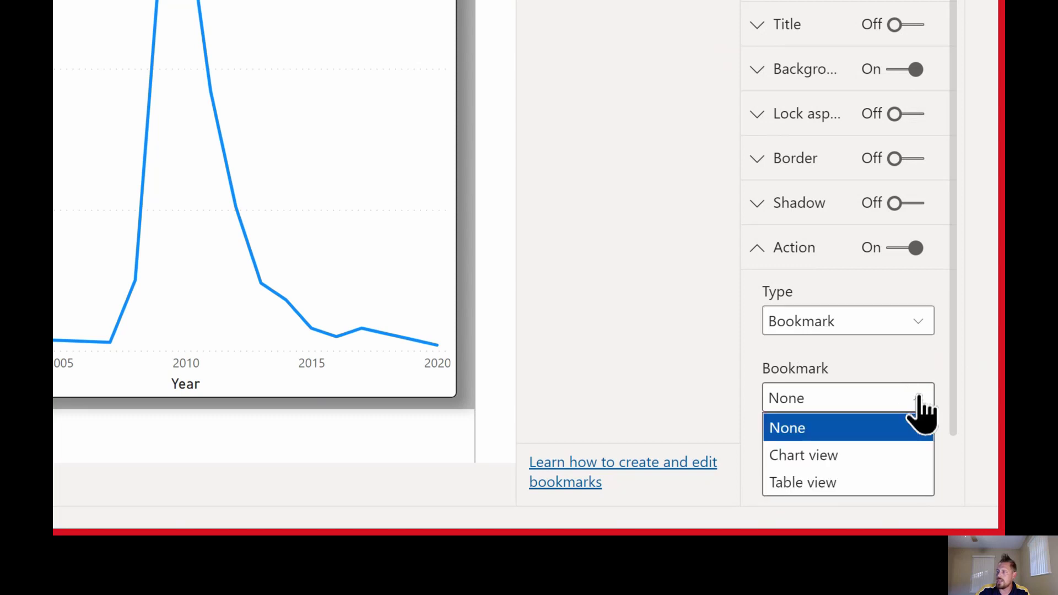
pyautogui.click(887, 457)
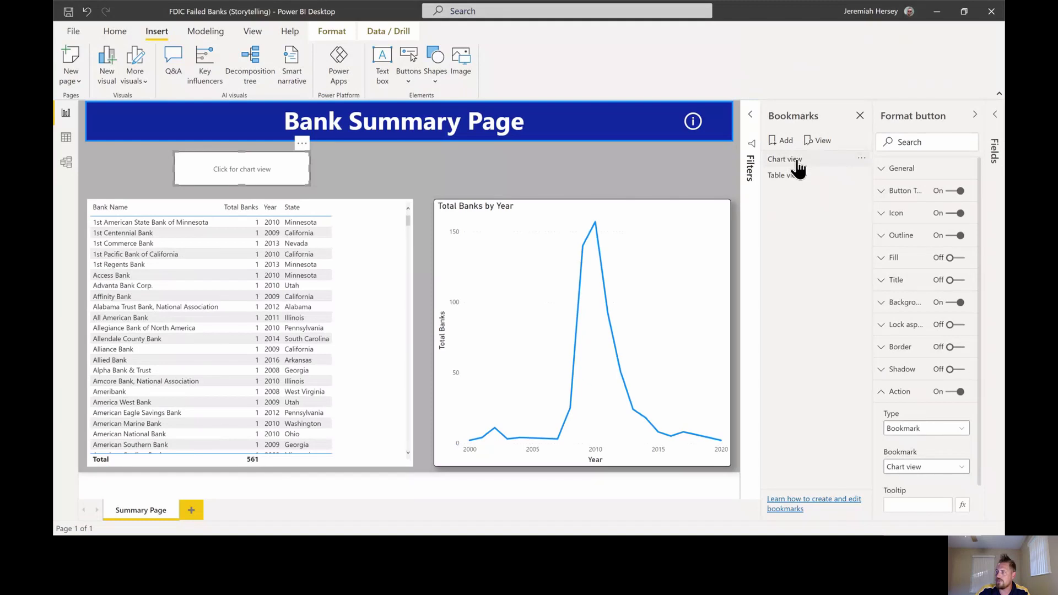
# Switch to the Chart view bookmark and give the "Click for table view" button a Bookmark action targeting Table view.
pyautogui.click(796, 161)
pyautogui.click(256, 166)
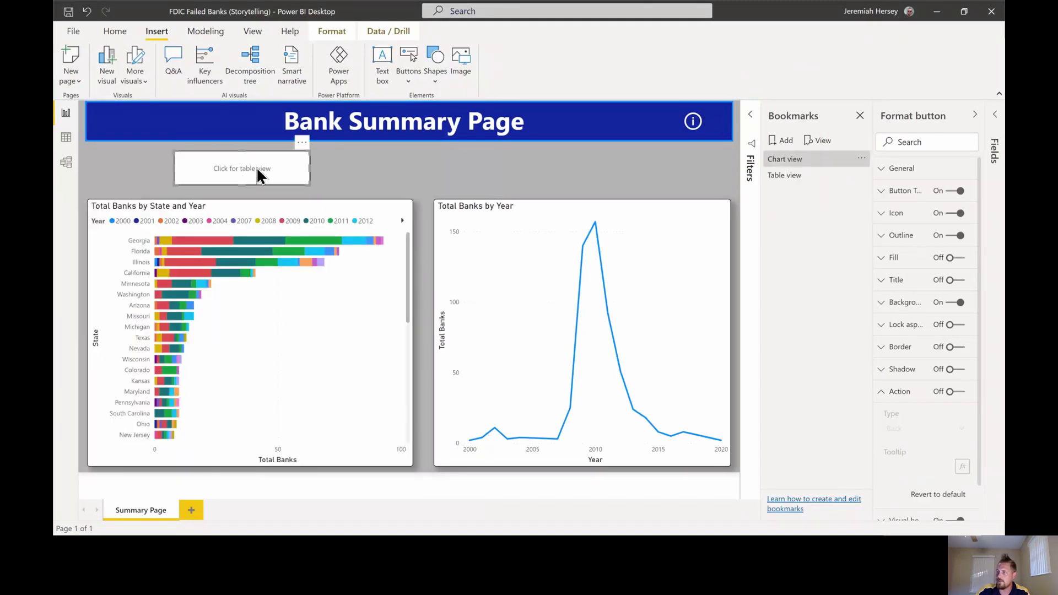
pyautogui.click(951, 393)
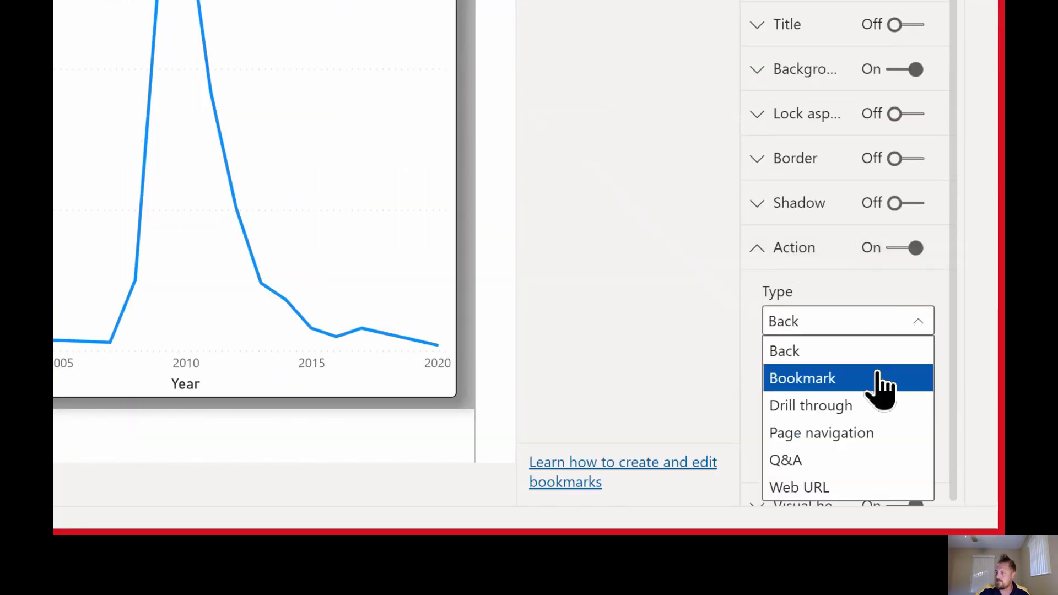
pyautogui.click(880, 380)
pyautogui.click(918, 409)
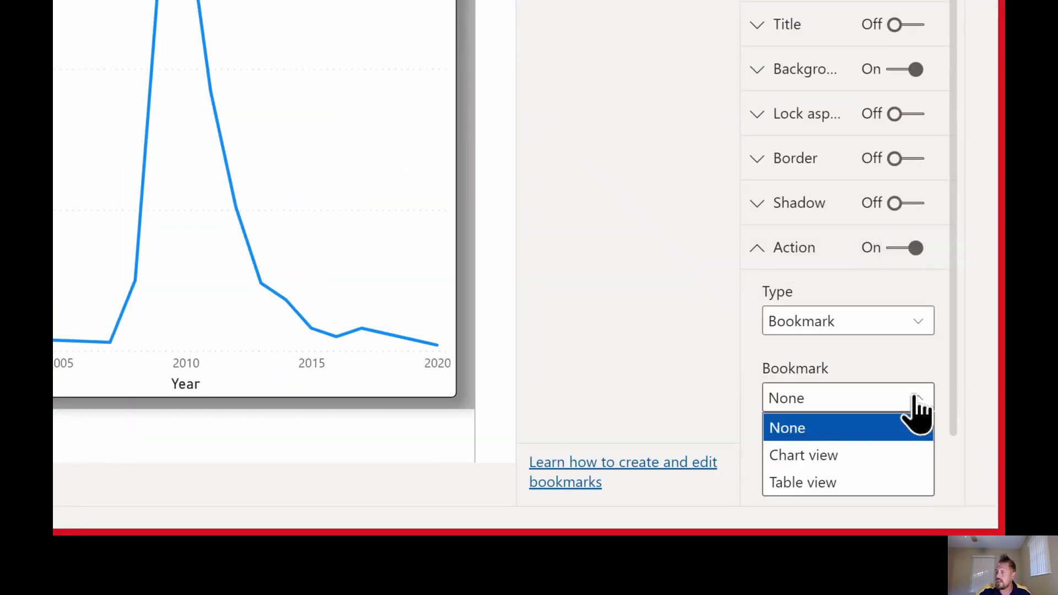
pyautogui.click(838, 485)
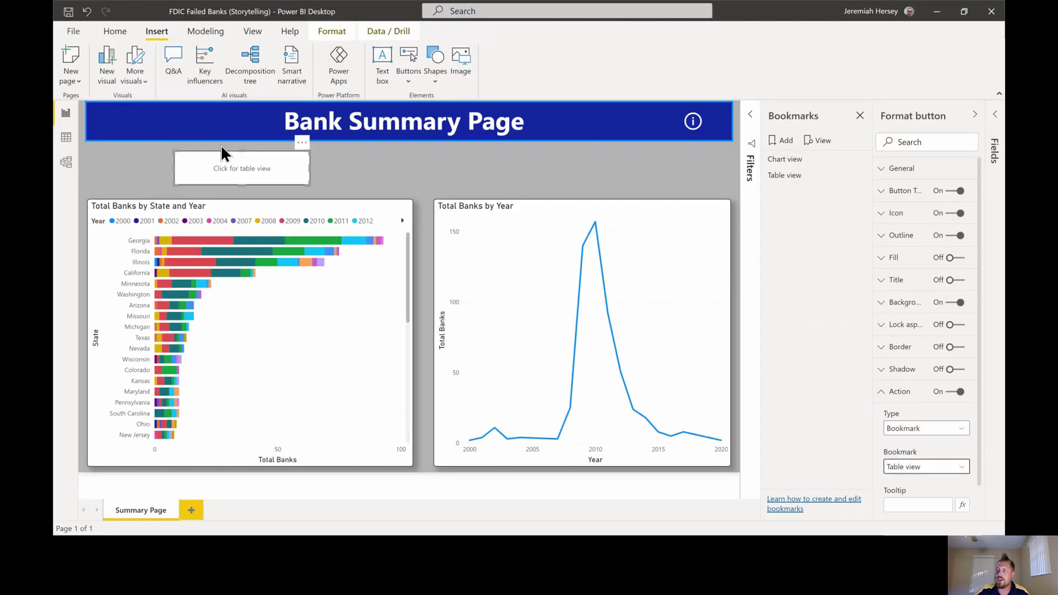
# Test both buttons by following their links back and forth between the table and chart views.
pyautogui.keyDown('ctrl'); pyautogui.click(251, 174); pyautogui.keyUp('ctrl')
pyautogui.keyDown('ctrl'); pyautogui.click(251, 174); pyautogui.keyUp('ctrl')
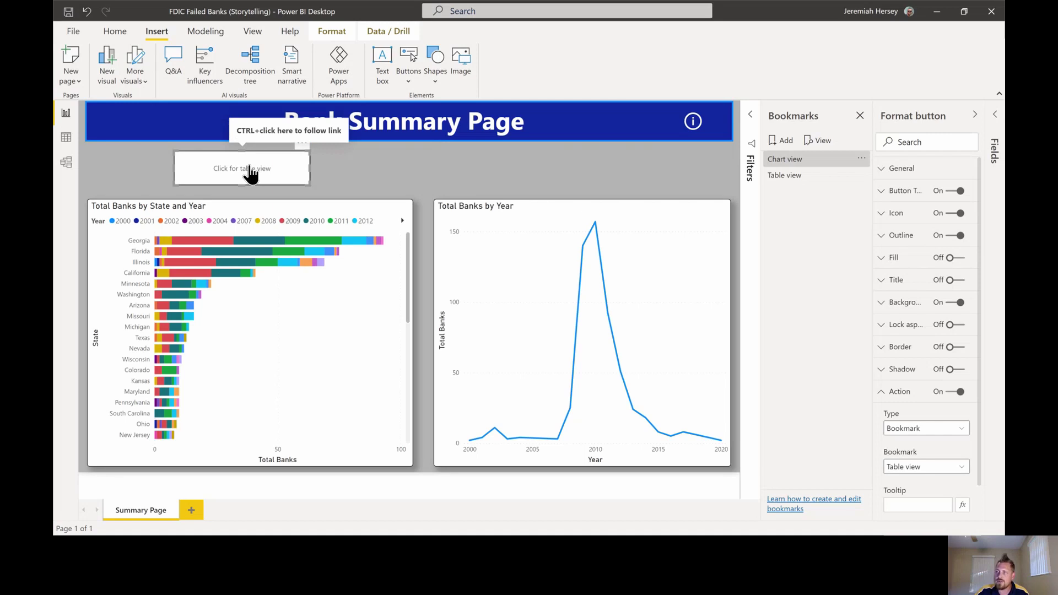
pyautogui.keyDown('ctrl'); pyautogui.click(251, 174); pyautogui.keyUp('ctrl')
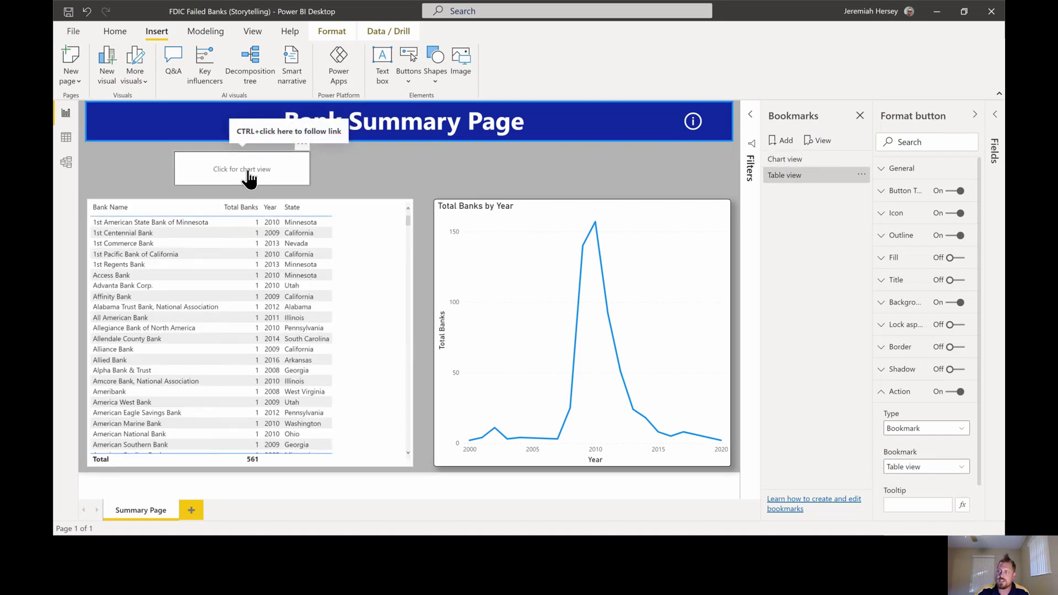
pyautogui.keyDown('ctrl'); pyautogui.click(249, 176); pyautogui.keyUp('ctrl')
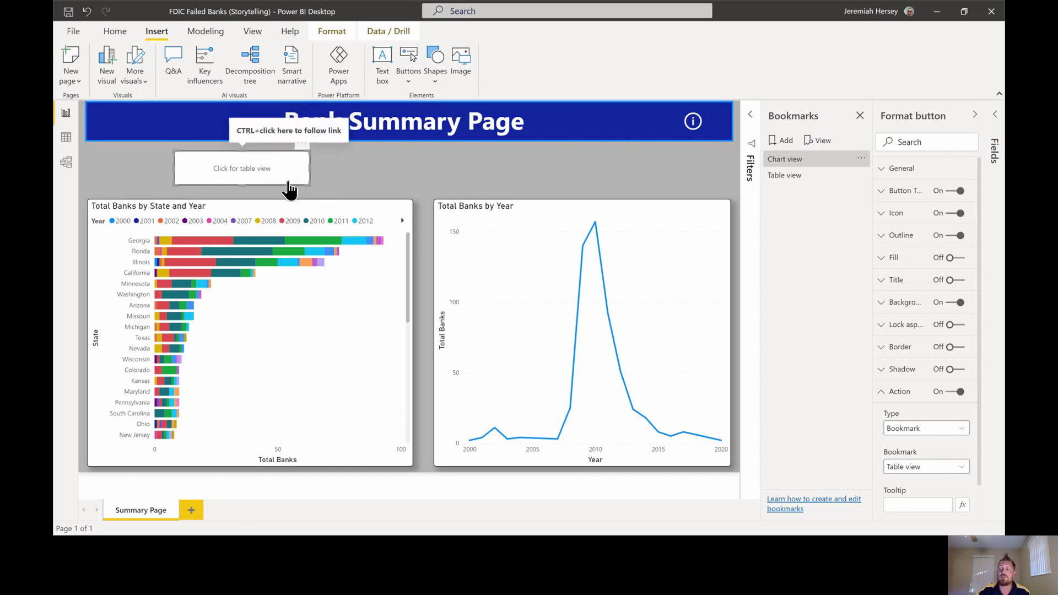
pyautogui.keyDown('ctrl'); pyautogui.click(256, 174); pyautogui.keyUp('ctrl')
pyautogui.keyDown('ctrl'); pyautogui.click(257, 174); pyautogui.keyUp('ctrl')
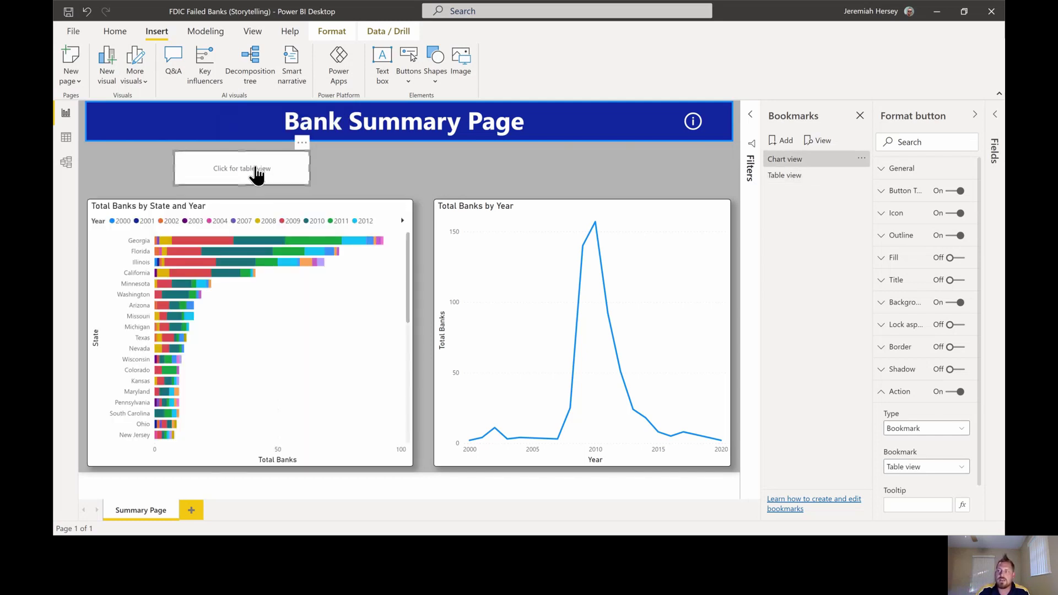